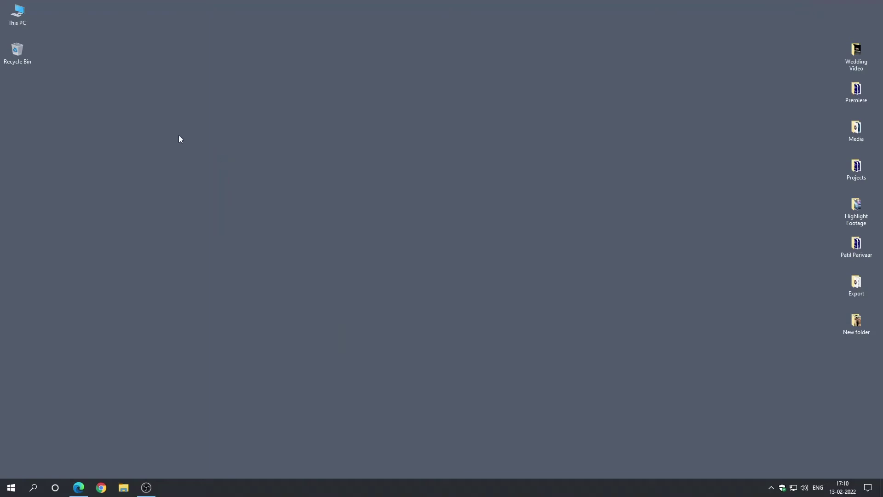
Go to This PC > Downloads and select JadooPSD DEMO.part1.MMC
{"action": "double_click", "coordinate": [29, 20]}
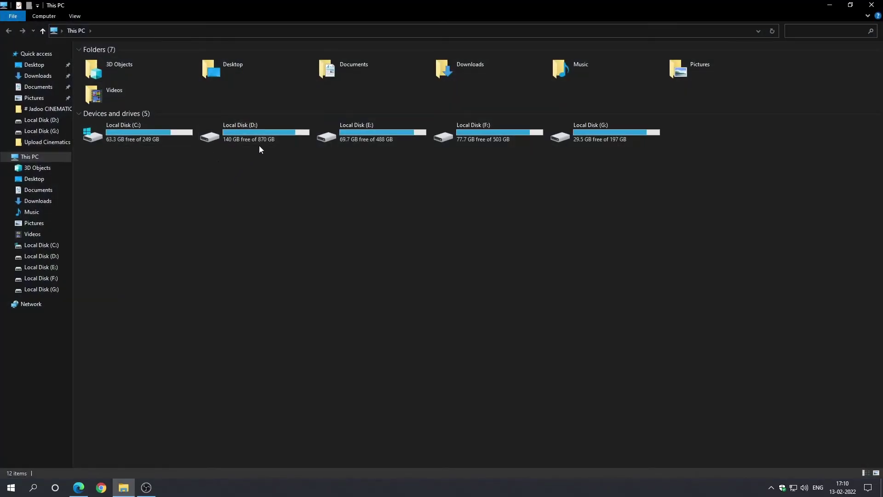
{"action": "double_click", "coordinate": [462, 71]}
{"action": "left_click", "coordinate": [125, 110]}
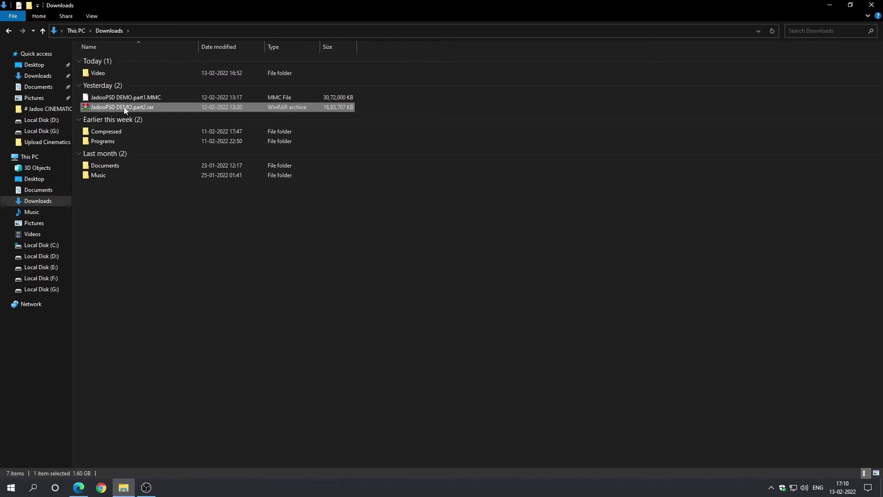
{"action": "left_click", "coordinate": [125, 100]}
Rename it to JadooPSD DEMO.part1.exe, accept the extension warning, and refresh the listing
{"action": "left_click", "coordinate": [126, 98]}
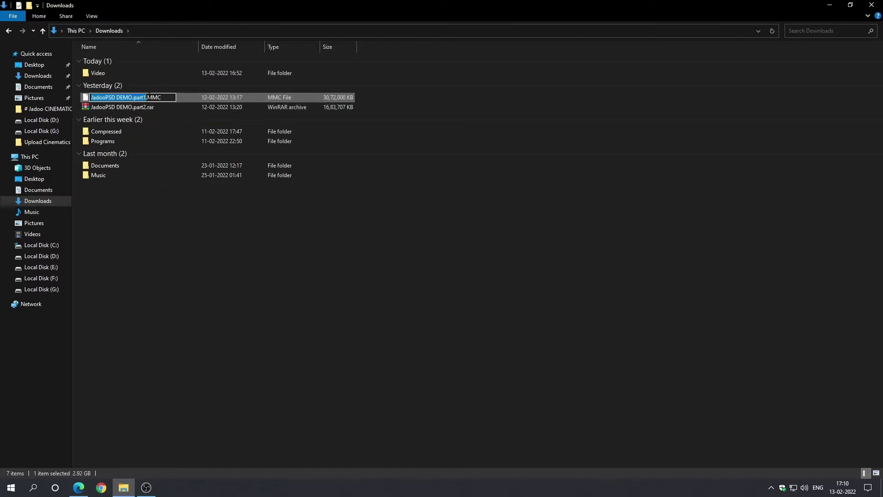
{"action": "left_click", "coordinate": [147, 97]}
{"action": "left_click_drag", "start_coordinate": [148, 97], "coordinate": [154, 97]}
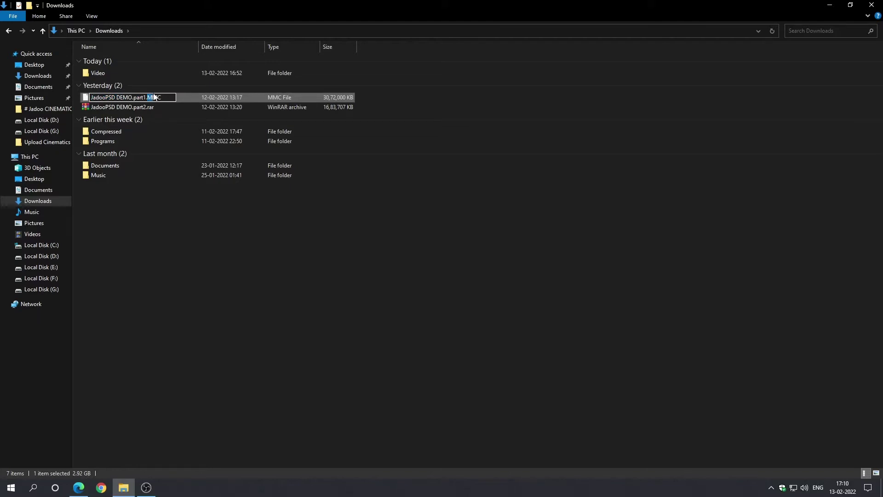
{"action": "type", "text": "exe"}
{"action": "key", "text": "Return"}
{"action": "left_click", "coordinate": [481, 248]}
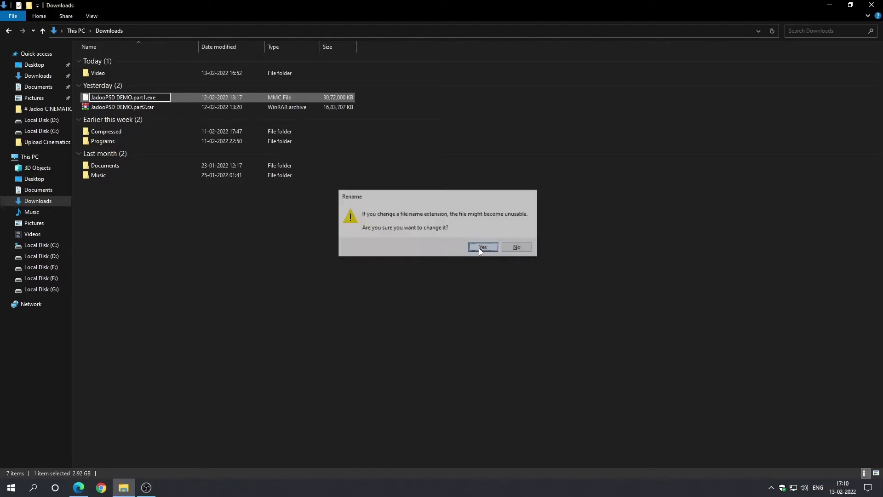
{"action": "right_click", "coordinate": [155, 239]}
{"action": "left_click", "coordinate": [179, 275]}
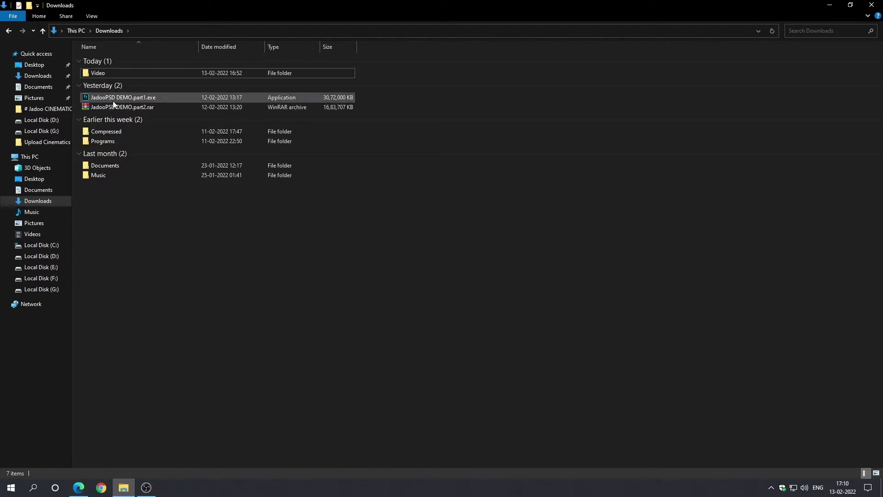
Run JadooPSD DEMO.part1.exe and extract it to D:\ using the archive password
{"action": "double_click", "coordinate": [112, 100]}
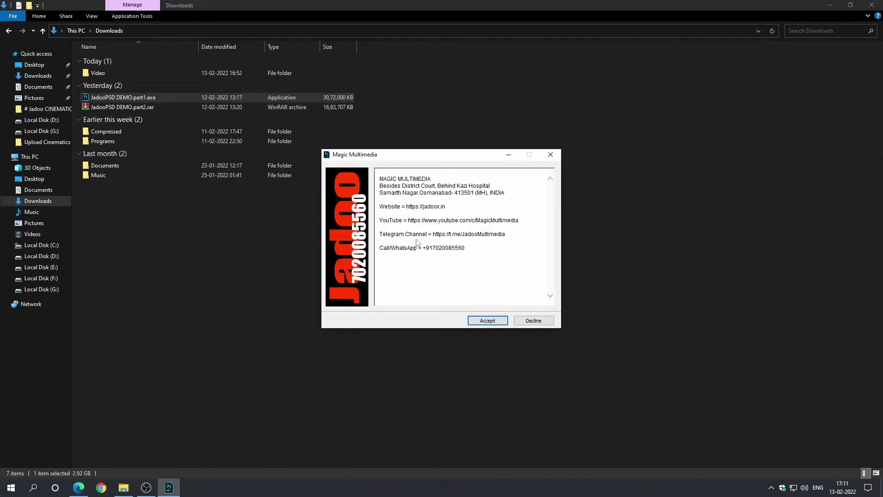
{"action": "left_click", "coordinate": [481, 321]}
{"action": "left_click", "coordinate": [392, 283]}
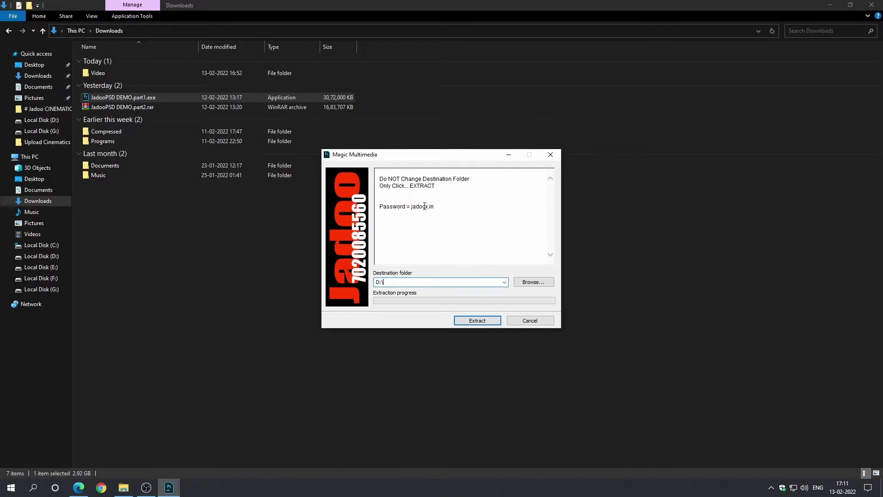
{"action": "left_click", "coordinate": [477, 322]}
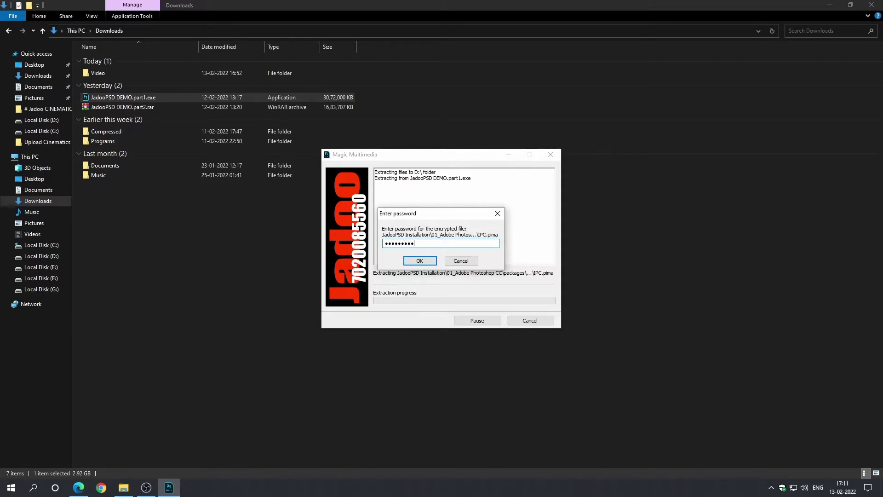
{"action": "left_click", "coordinate": [419, 262]}
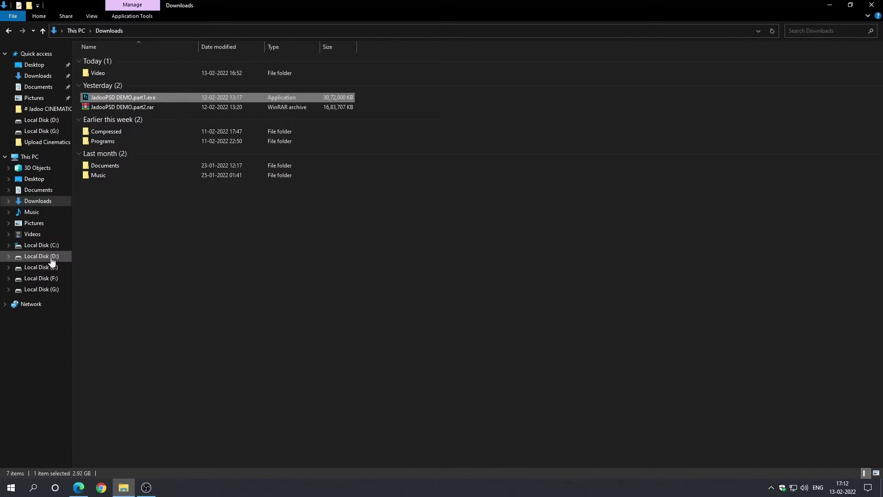
Navigate to D:\JadooPSD Installation\01_Adobe Photoshop CC and select Set-up.exe
{"action": "left_click", "coordinate": [51, 259]}
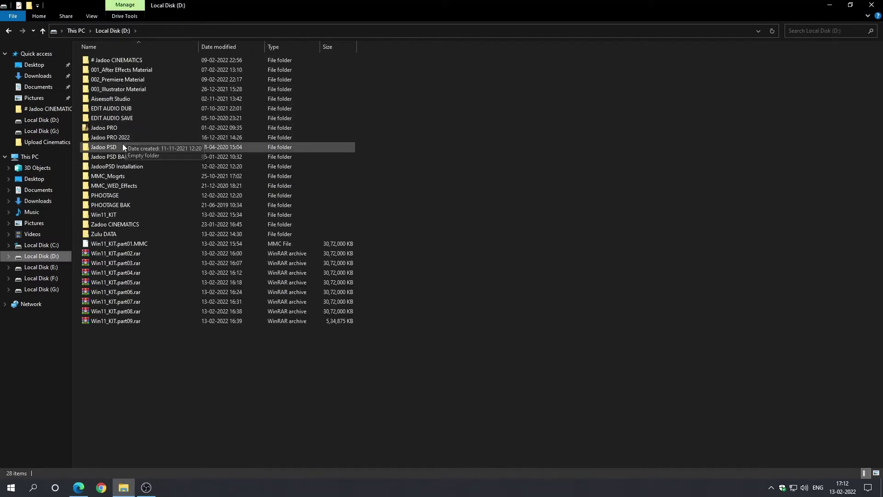
{"action": "left_click", "coordinate": [107, 169]}
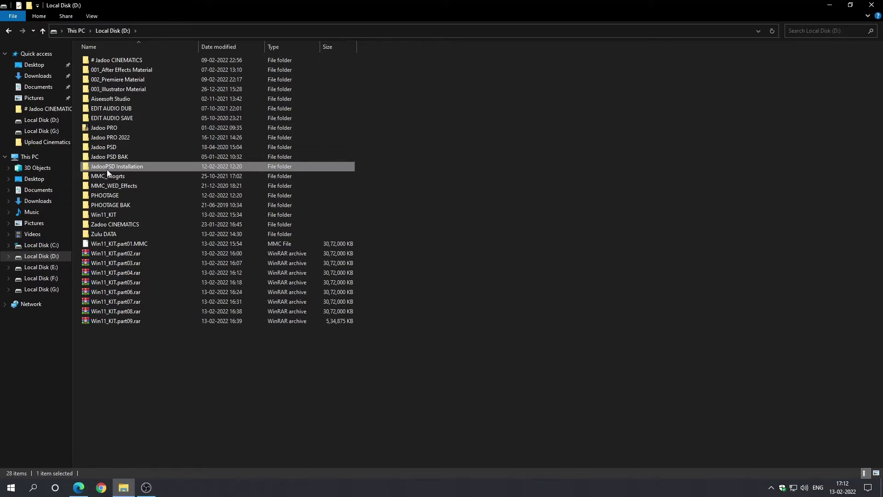
{"action": "left_click", "coordinate": [104, 197], "text": "ctrl"}
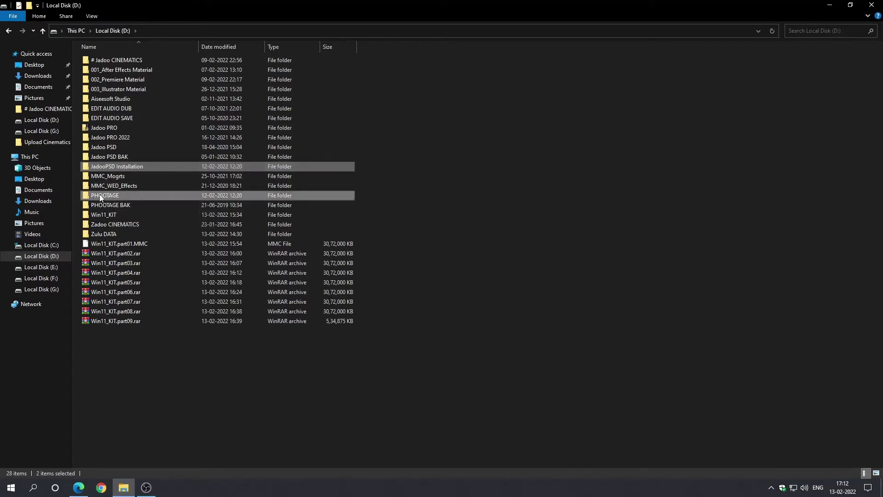
{"action": "left_click", "coordinate": [357, 168]}
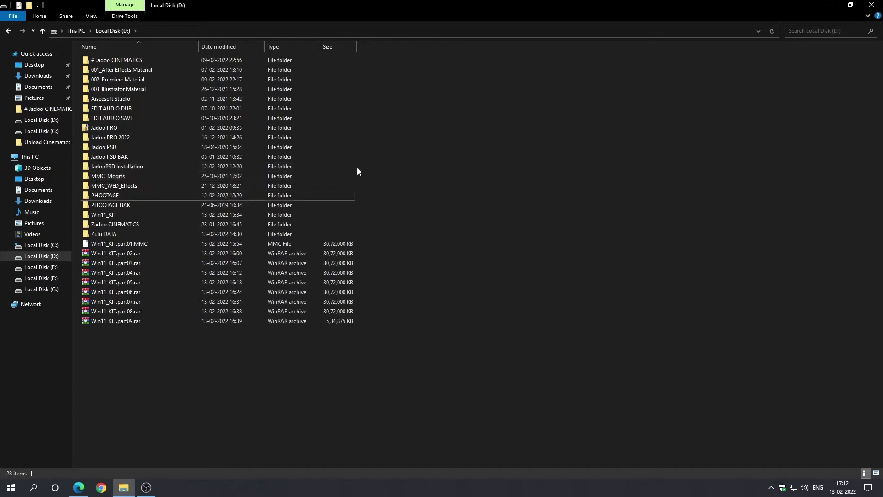
{"action": "left_click", "coordinate": [124, 171]}
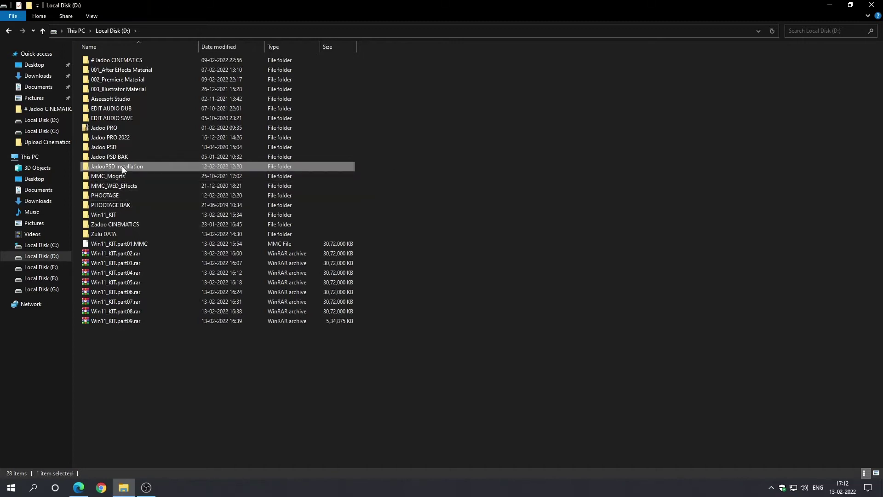
{"action": "double_click", "coordinate": [122, 167]}
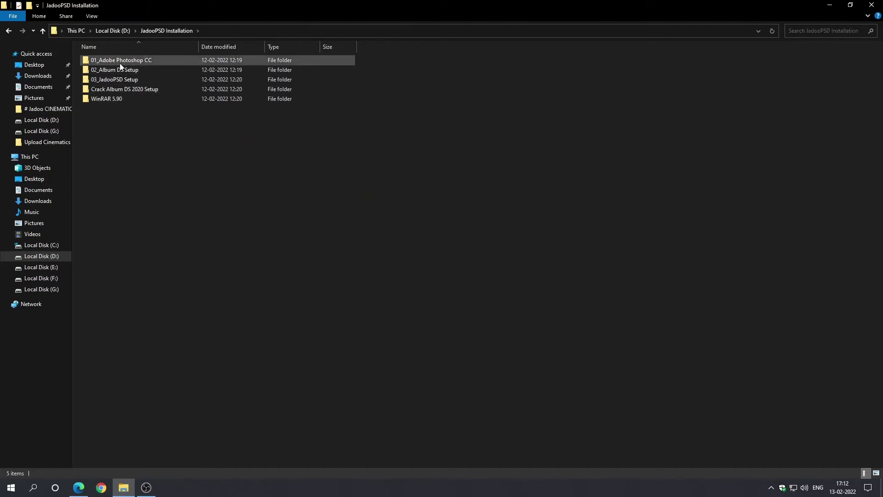
{"action": "mouse_move", "coordinate": [120, 61]}
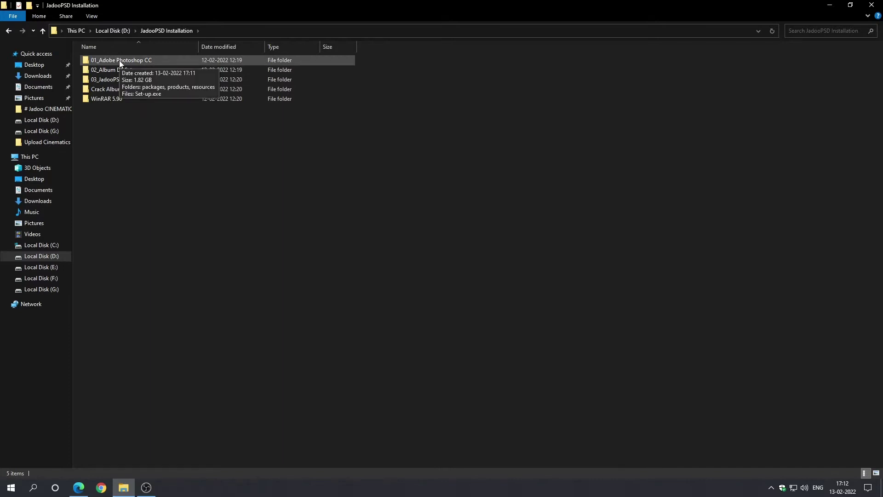
{"action": "double_click", "coordinate": [120, 61]}
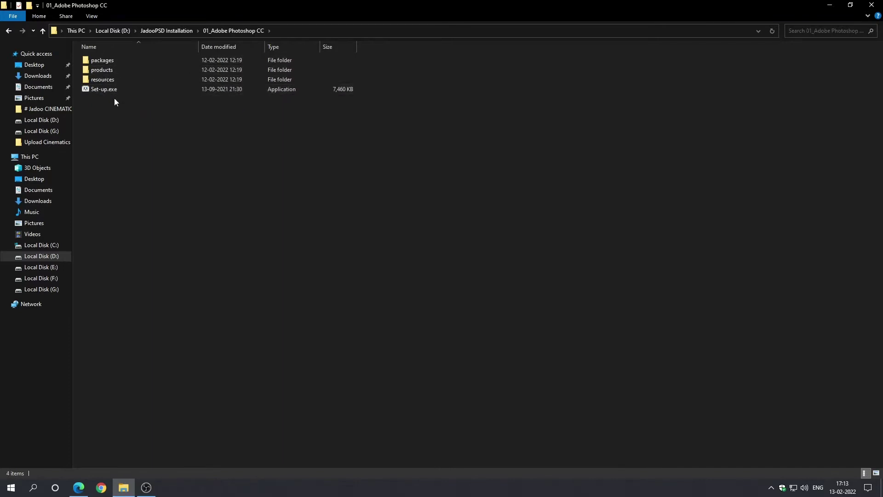
{"action": "left_click", "coordinate": [102, 92]}
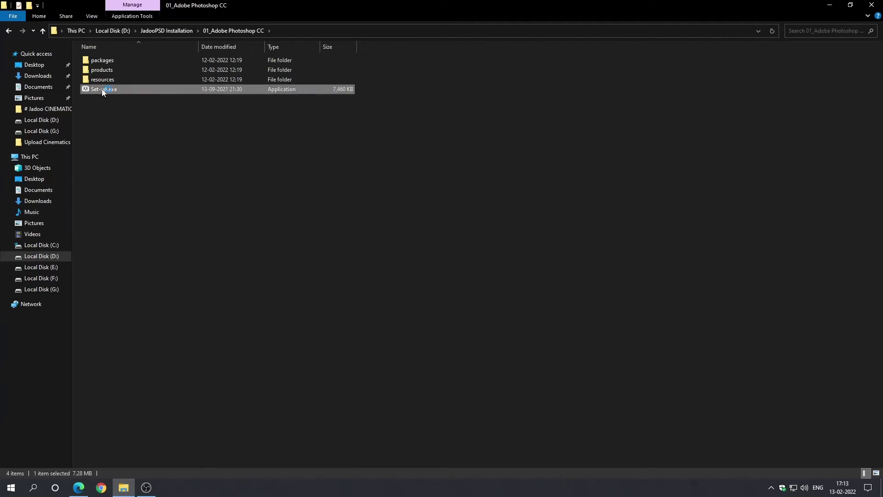
Install Photoshop 2020 from Set-up.exe, close the completion message, and minimize Explorer
{"action": "double_click", "coordinate": [102, 90]}
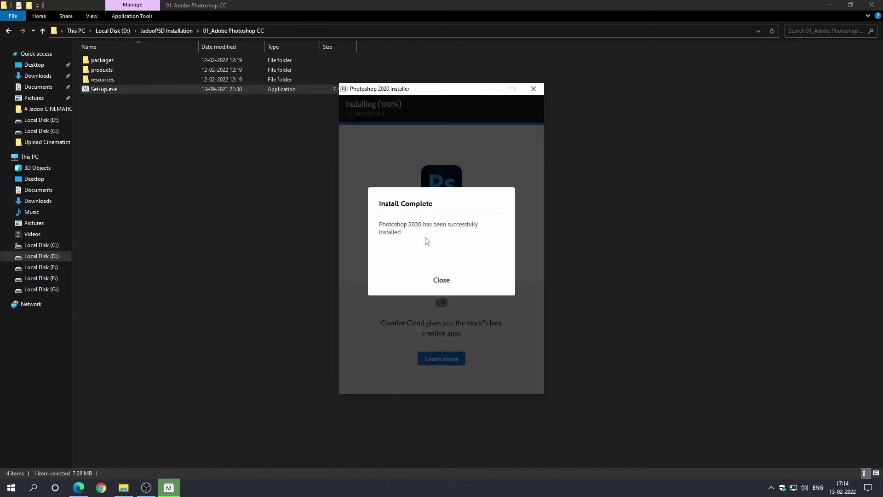
{"action": "left_click", "coordinate": [442, 283]}
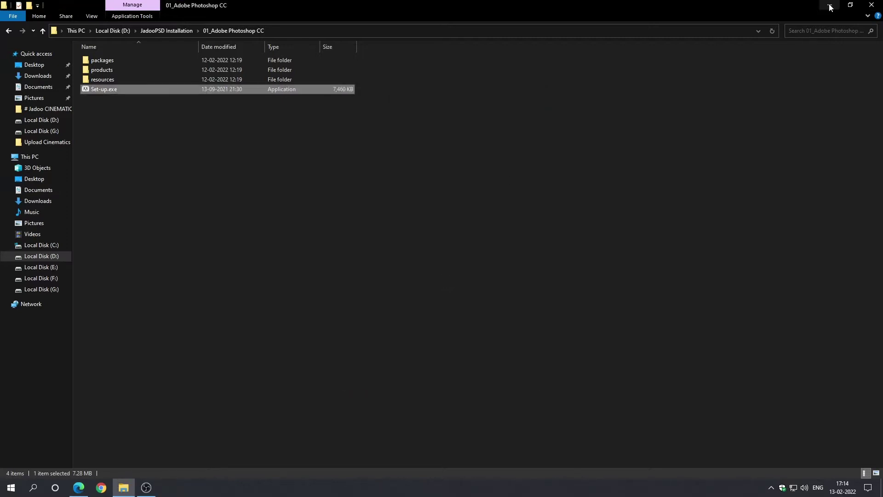
{"action": "left_click", "coordinate": [831, 5]}
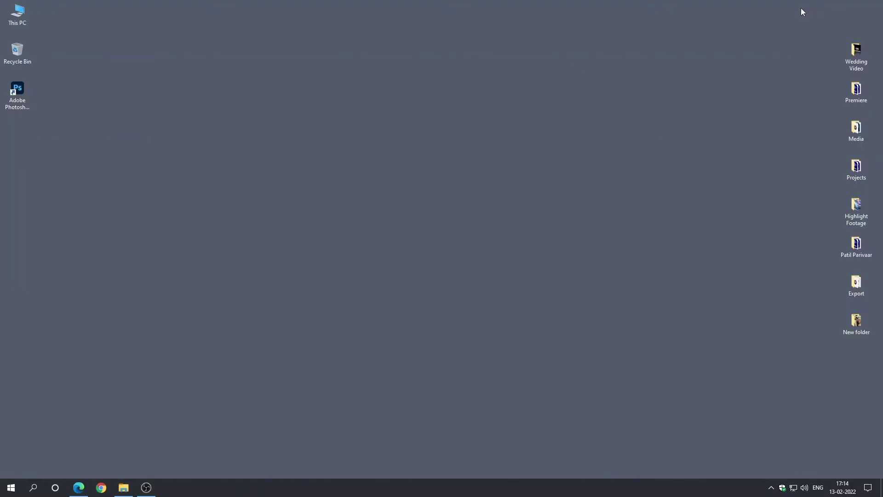
Launch Photoshop 2020 and create a default-size blank document
{"action": "double_click", "coordinate": [20, 89]}
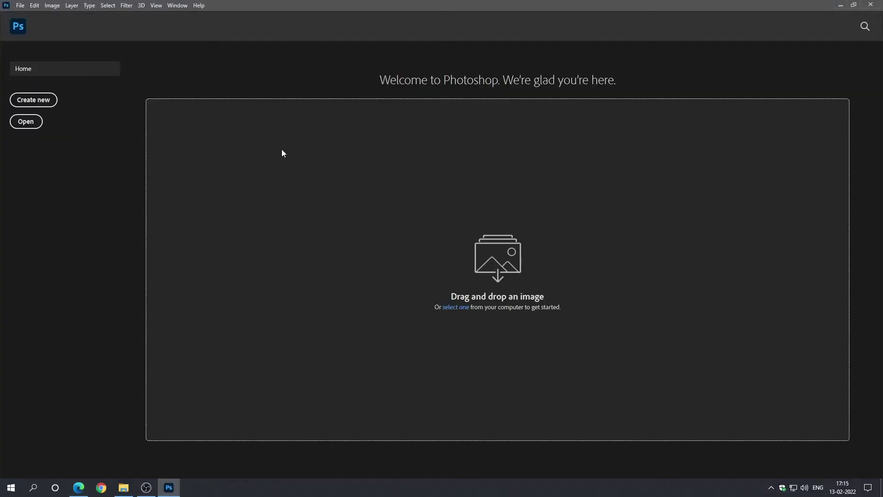
{"action": "left_click", "coordinate": [32, 101]}
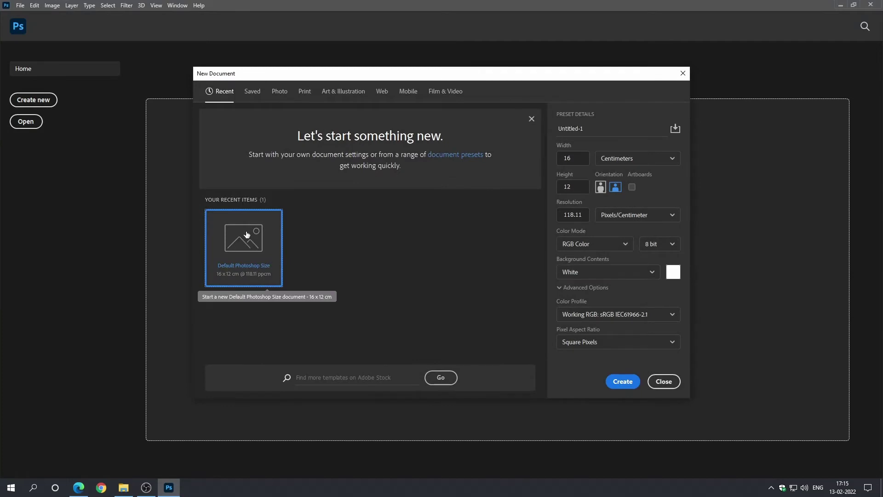
{"action": "key", "text": "Escape"}
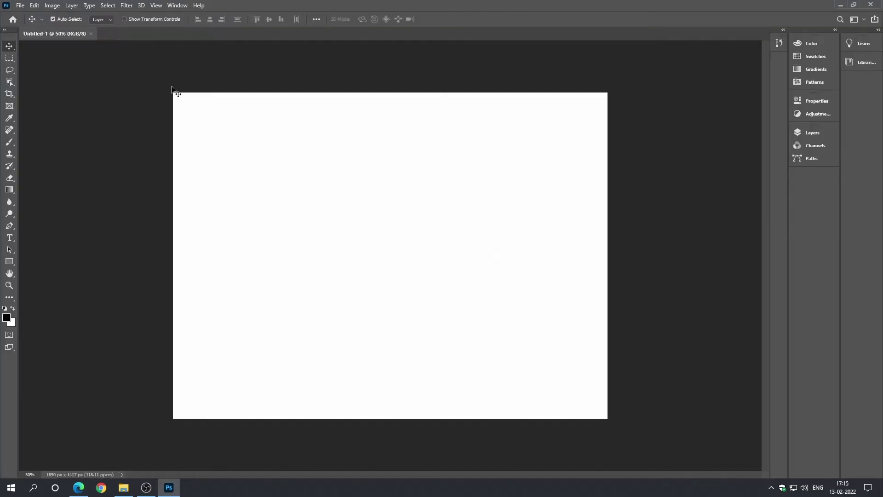
Turn off Auto show the Home Screen in General preferences, then close Photoshop
{"action": "left_click", "coordinate": [34, 5]}
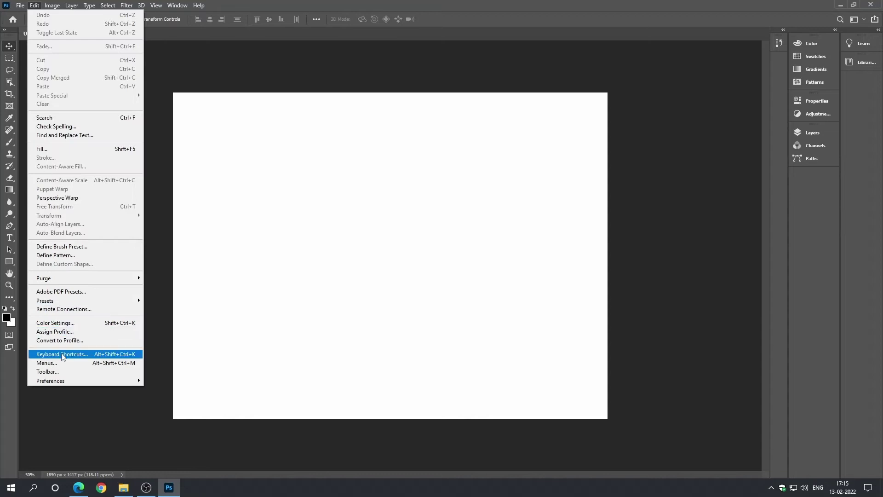
{"action": "mouse_move", "coordinate": [83, 381]}
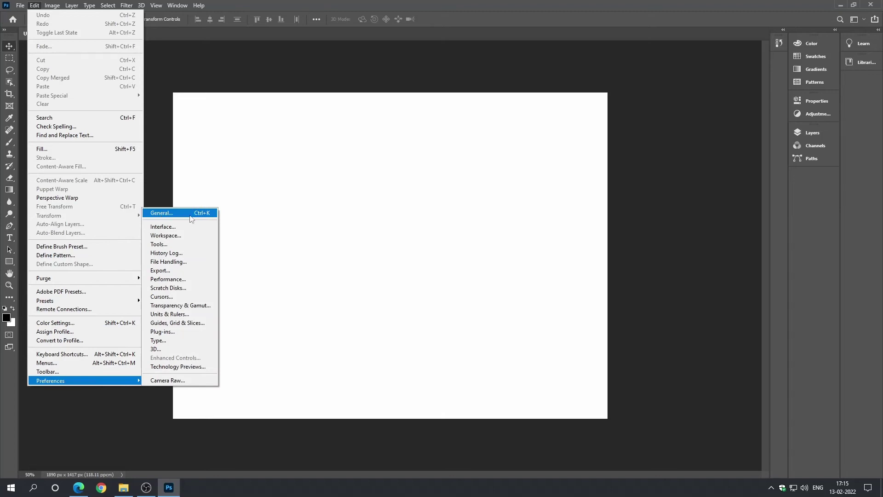
{"action": "left_click", "coordinate": [170, 215]}
{"action": "key", "text": "i"}
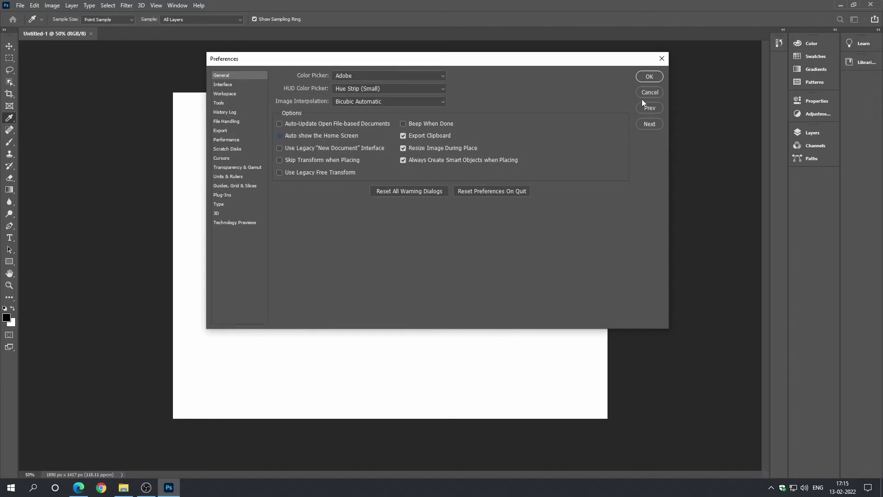
{"action": "left_click", "coordinate": [648, 76]}
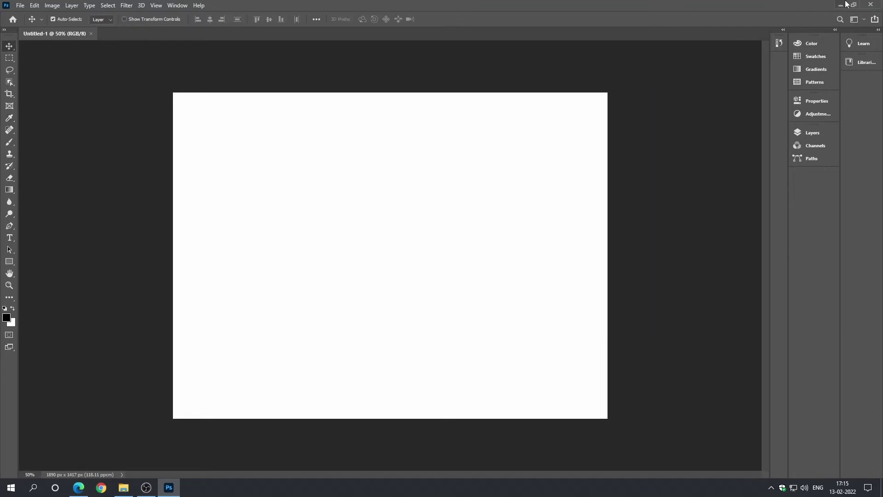
{"action": "left_click", "coordinate": [874, 7]}
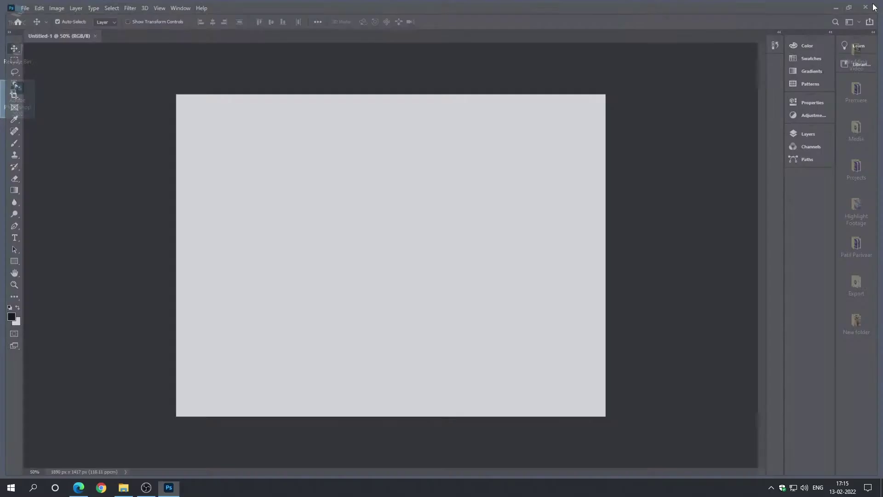
Go to JadooPSD Installation\02_Album DS Setup and select AlbumDS_setup.exe
{"action": "key", "text": "alt+Tab"}
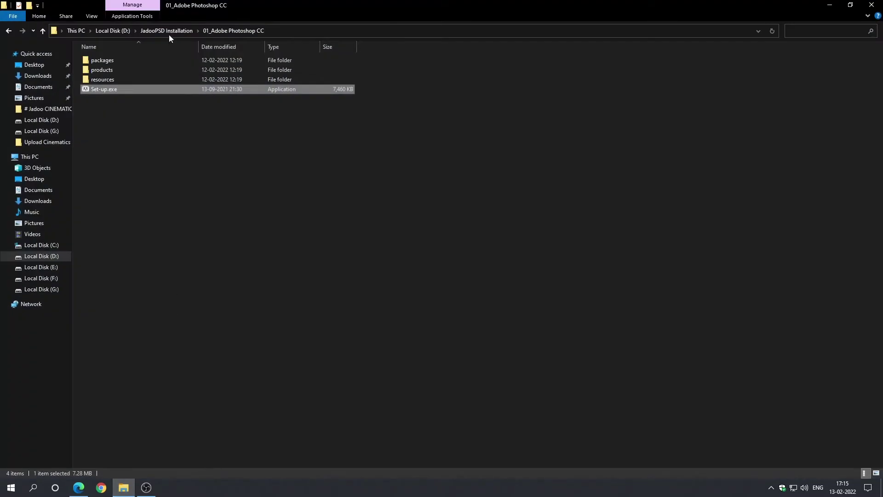
{"action": "left_click", "coordinate": [184, 32]}
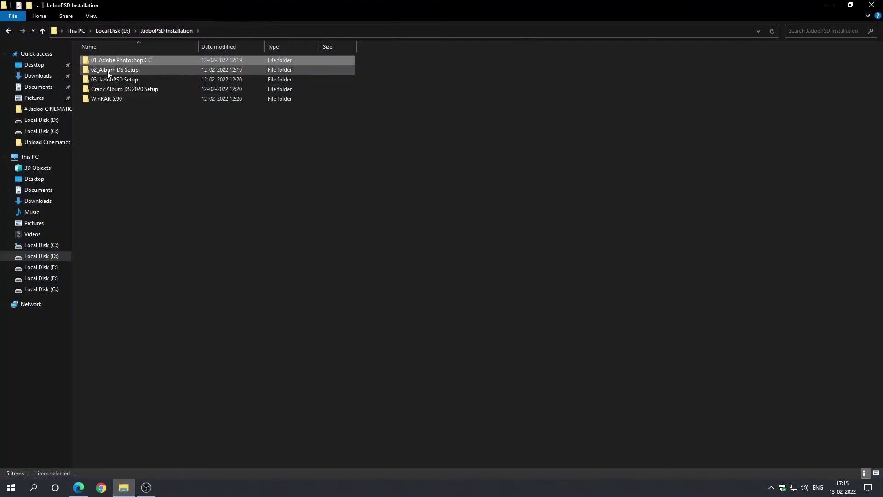
{"action": "left_click", "coordinate": [106, 73]}
{"action": "double_click", "coordinate": [106, 73]}
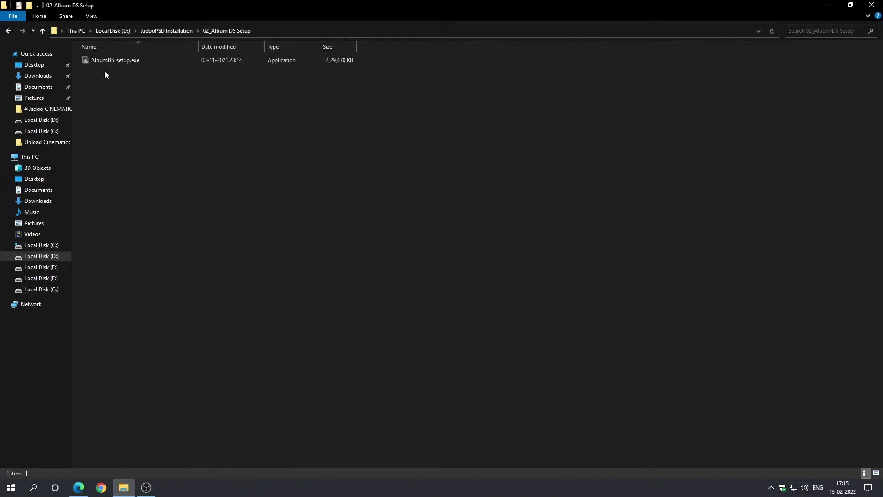
{"action": "left_click", "coordinate": [102, 62]}
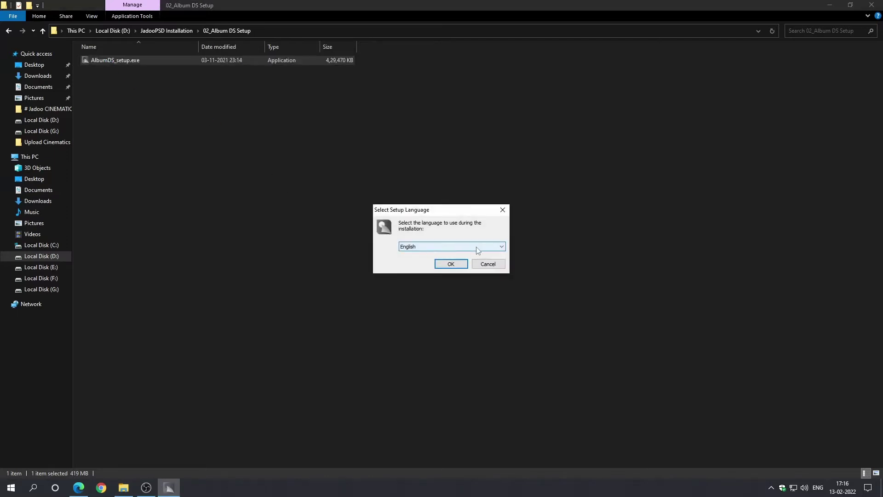
Install Album DS in English with default Start Menu folder and desktop icon, then minimize Explorer
{"action": "left_click", "coordinate": [451, 263]}
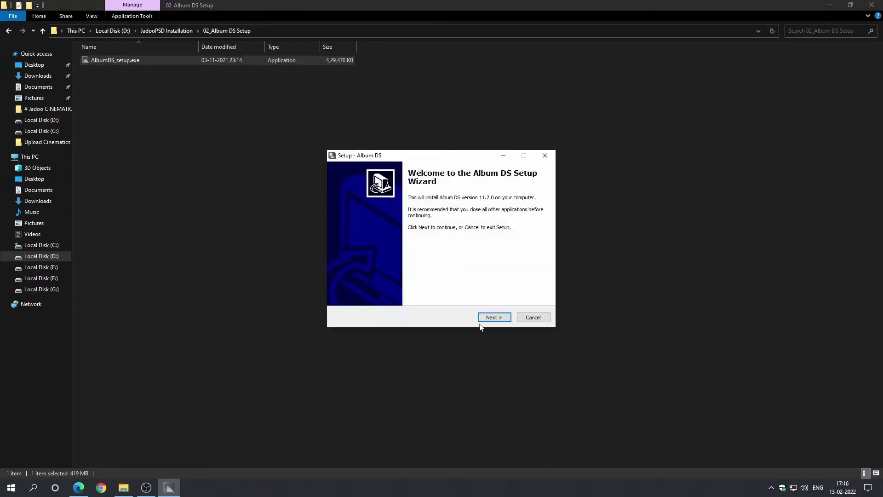
{"action": "left_click", "coordinate": [493, 316]}
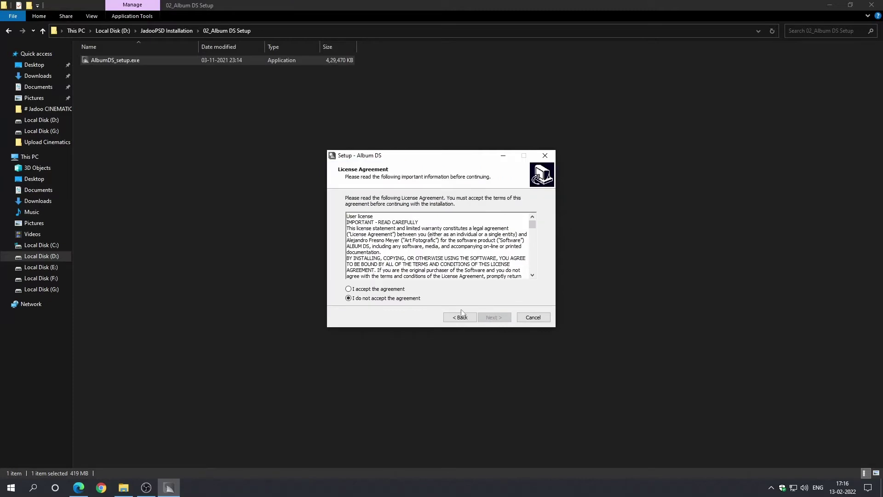
{"action": "left_click", "coordinate": [368, 290]}
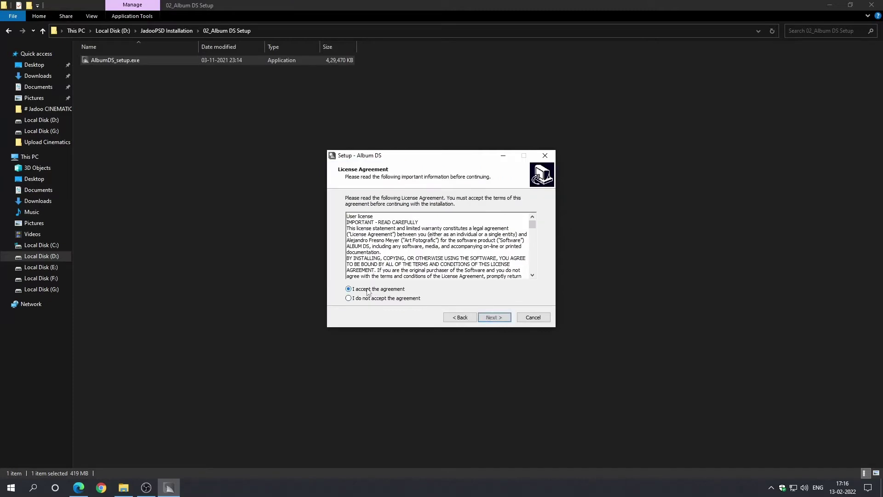
{"action": "left_click", "coordinate": [499, 319]}
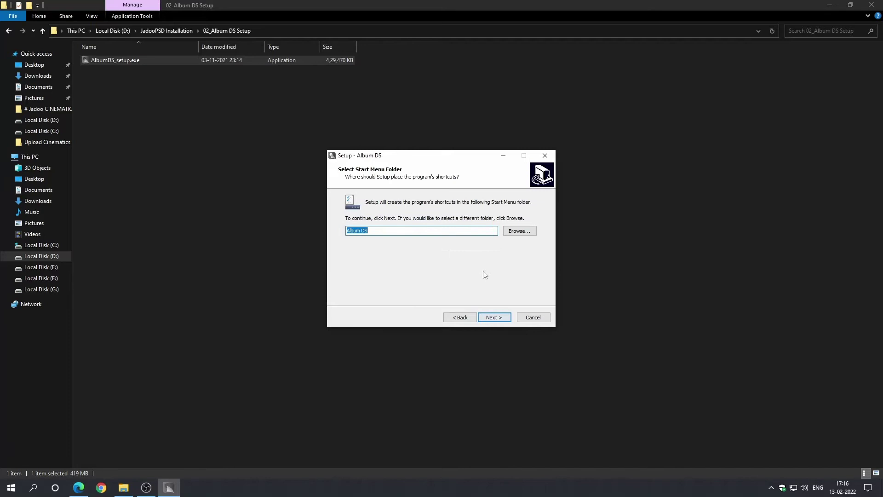
{"action": "left_click", "coordinate": [501, 322]}
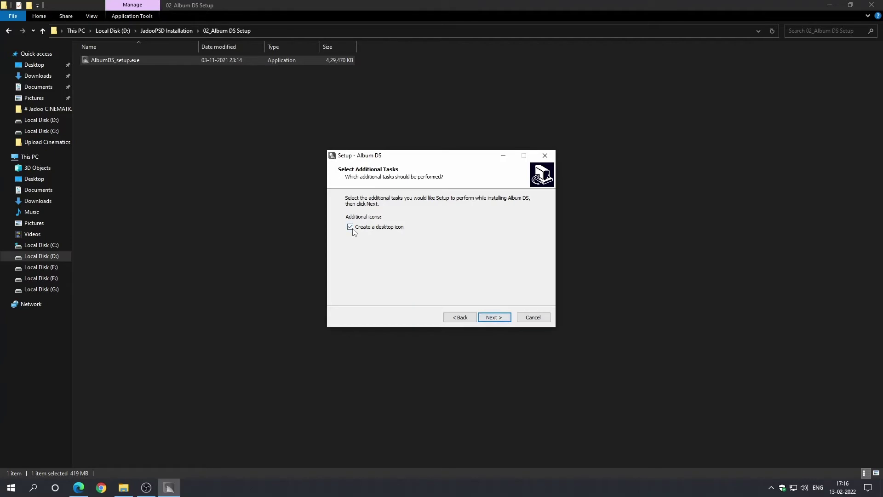
{"action": "left_click", "coordinate": [499, 318]}
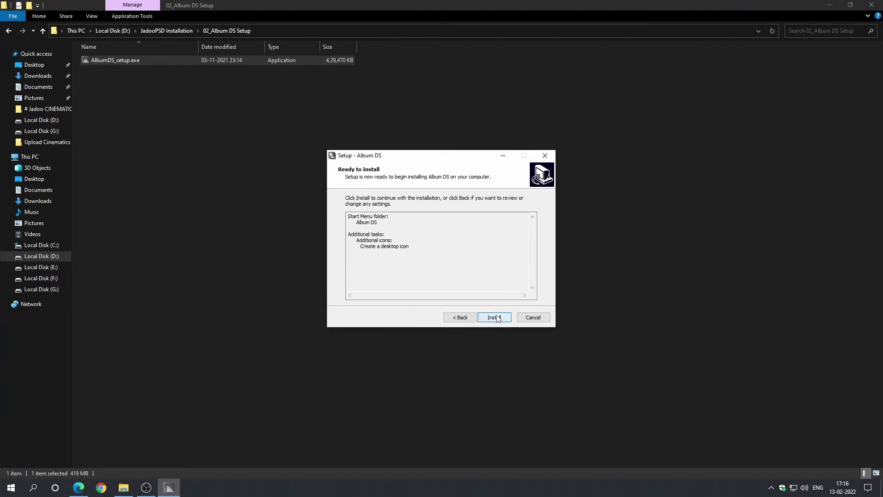
{"action": "left_click", "coordinate": [498, 318]}
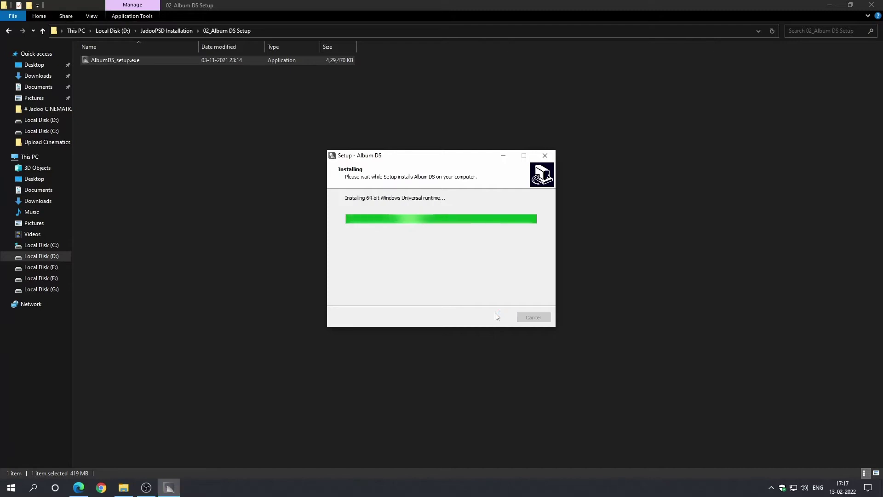
{"action": "left_click", "coordinate": [493, 318]}
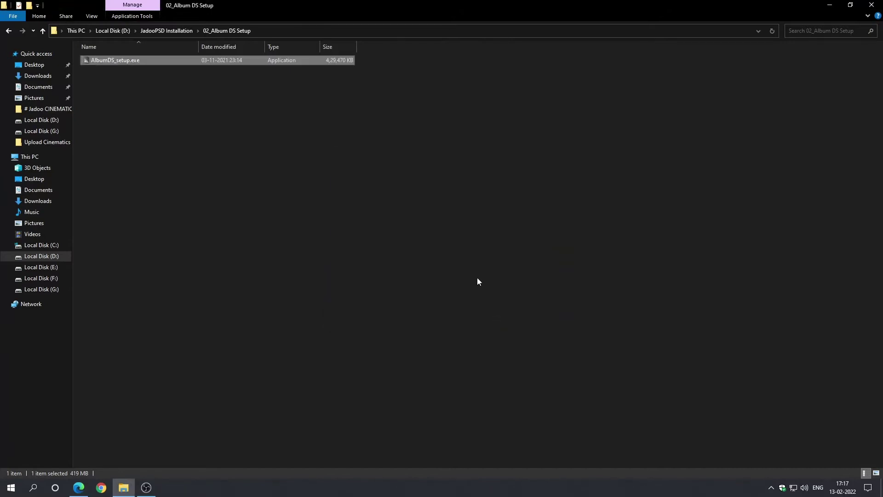
{"action": "left_click", "coordinate": [830, 4]}
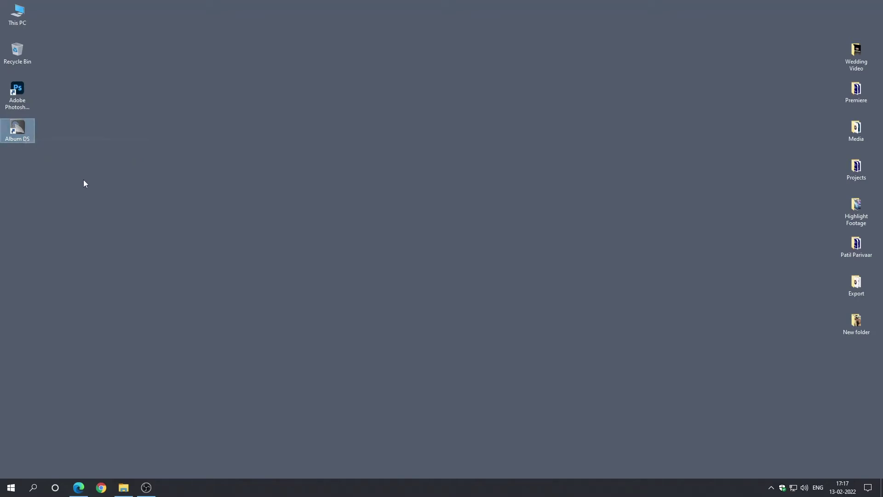
Extract 01_JadooPSD Demo DATA.exe from 03_JadooPSD Setup to its default destination
{"action": "left_click", "coordinate": [123, 487]}
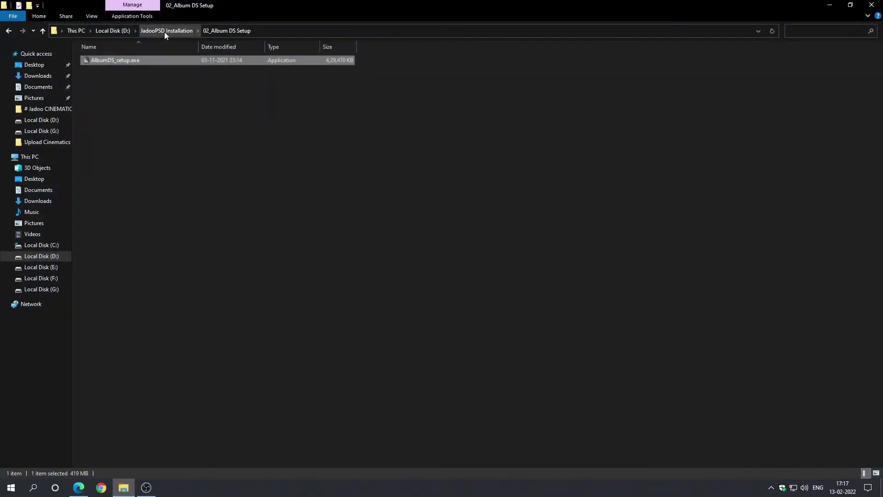
{"action": "left_click", "coordinate": [41, 31]}
{"action": "left_click", "coordinate": [115, 64]}
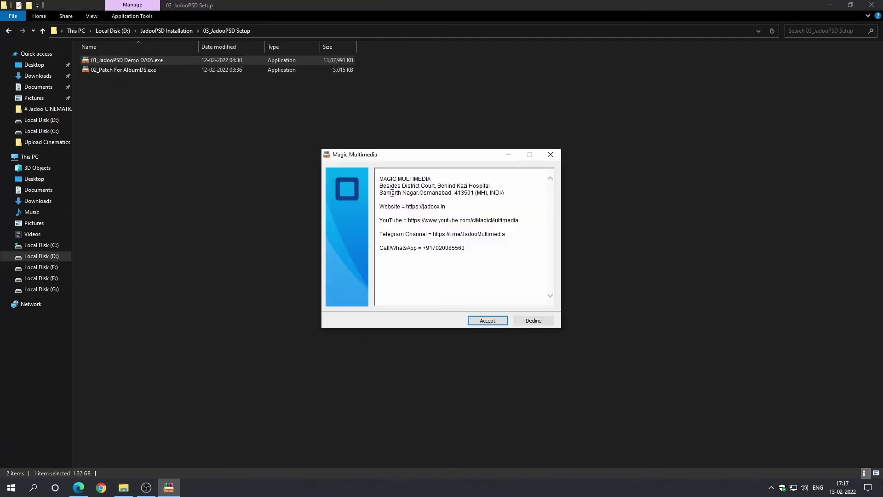
{"action": "left_click", "coordinate": [489, 321]}
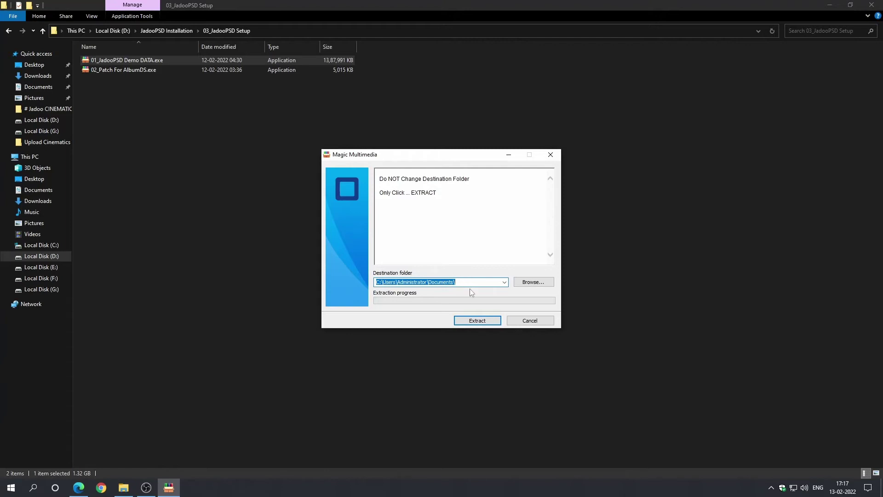
{"action": "left_click", "coordinate": [475, 322]}
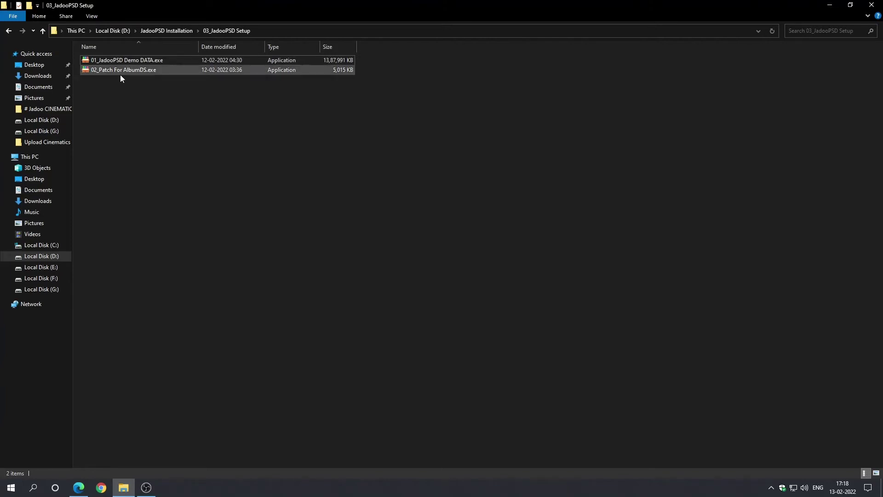
Extract 02_Patch For AlbumDS.exe after accepting its terms
{"action": "left_click", "coordinate": [118, 73]}
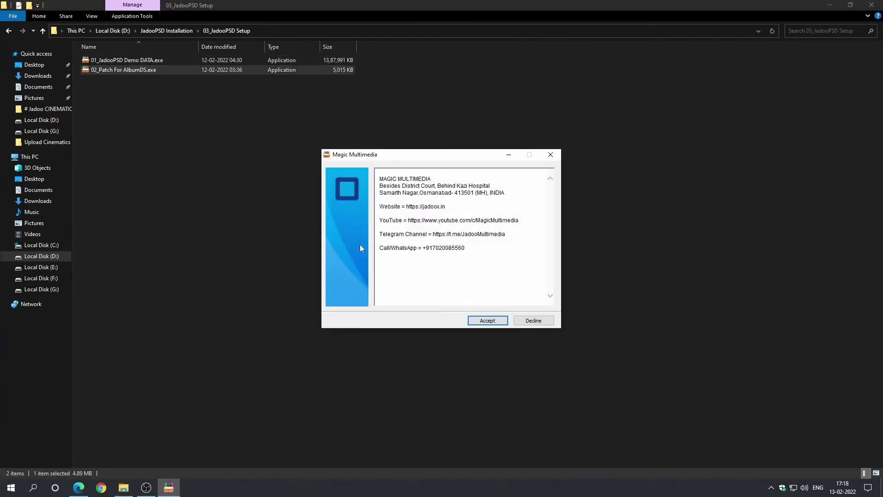
{"action": "left_click", "coordinate": [484, 320]}
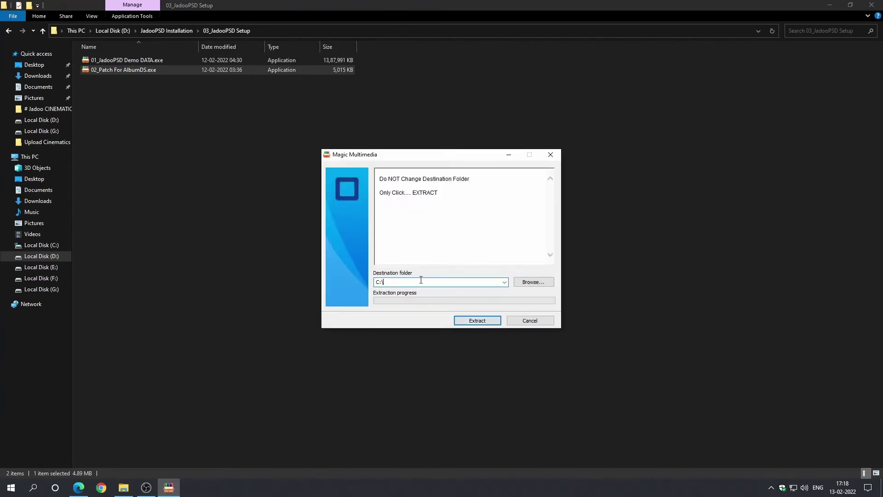
{"action": "left_click", "coordinate": [475, 320]}
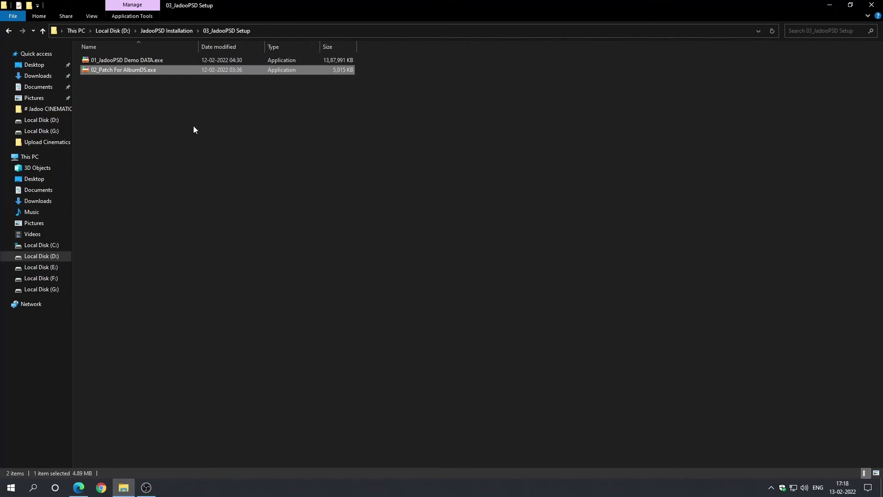
Close Explorer and select the Album DS desktop shortcut
{"action": "left_click", "coordinate": [42, 31]}
{"action": "left_click", "coordinate": [109, 70]}
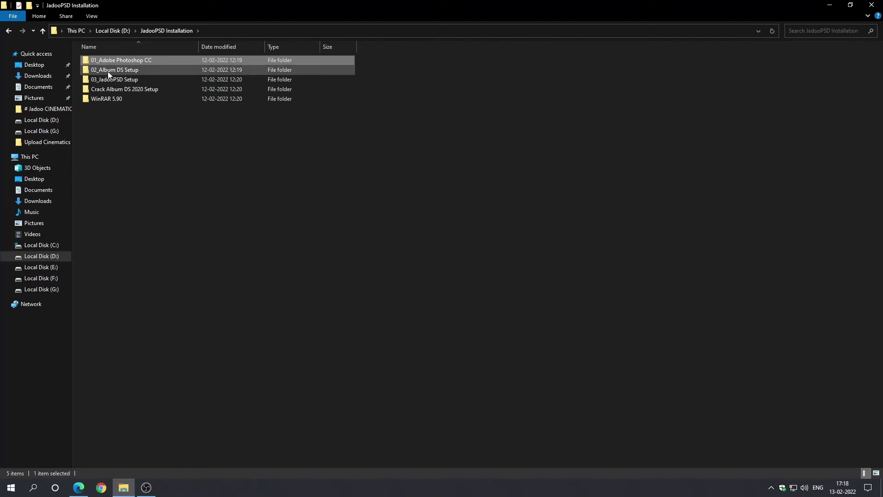
{"action": "left_click", "coordinate": [109, 82]}
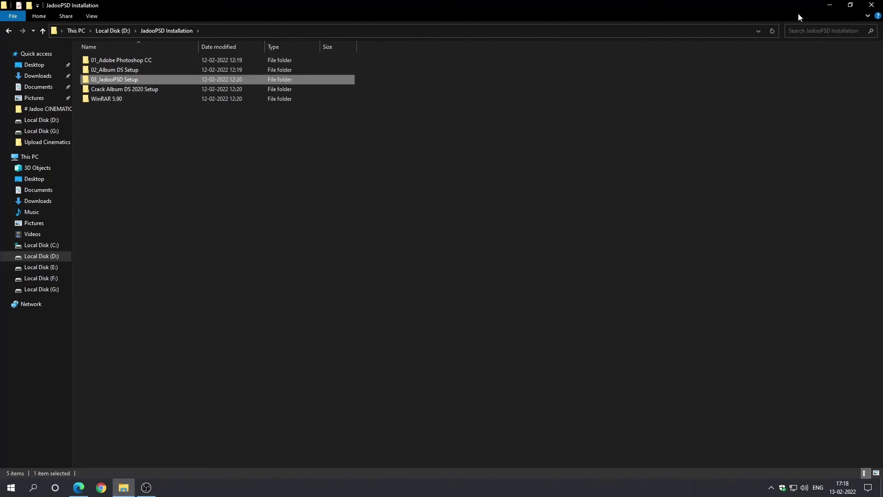
{"action": "left_click", "coordinate": [871, 5]}
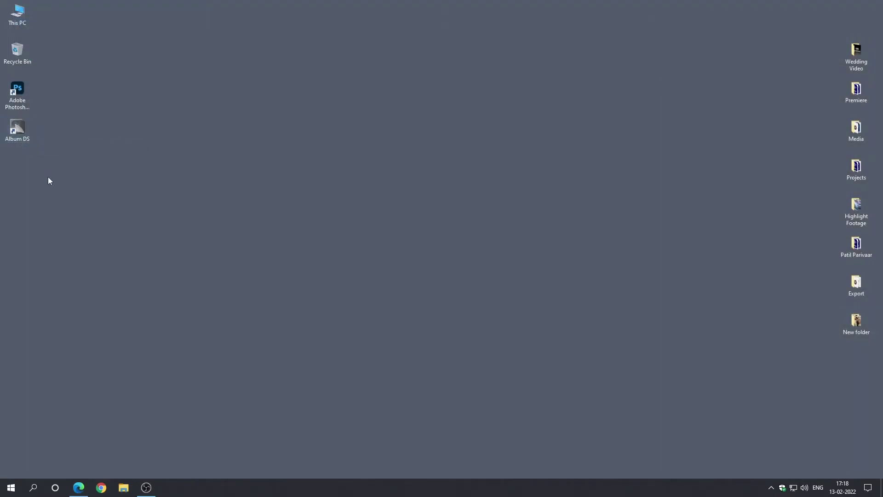
{"action": "left_click", "coordinate": [19, 131]}
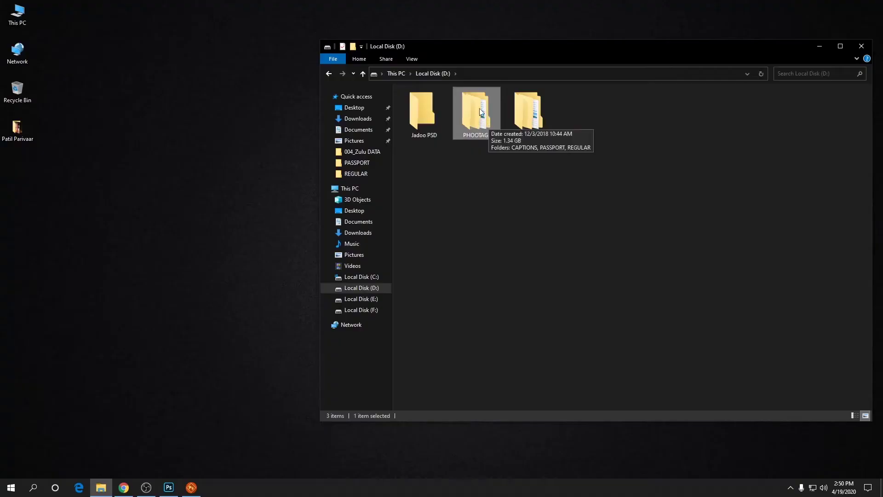
Browse PHOOTAGE's CAPTIONS and REGULAR folders, review the # Rename Phootage guide, then open Start
{"action": "double_click", "coordinate": [479, 108]}
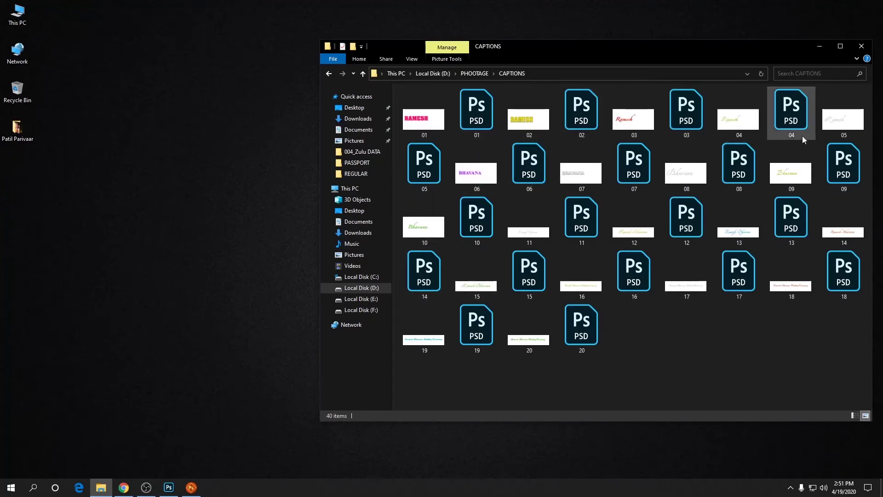
{"action": "mouse_move", "coordinate": [354, 108]}
{"action": "left_click", "coordinate": [363, 74]}
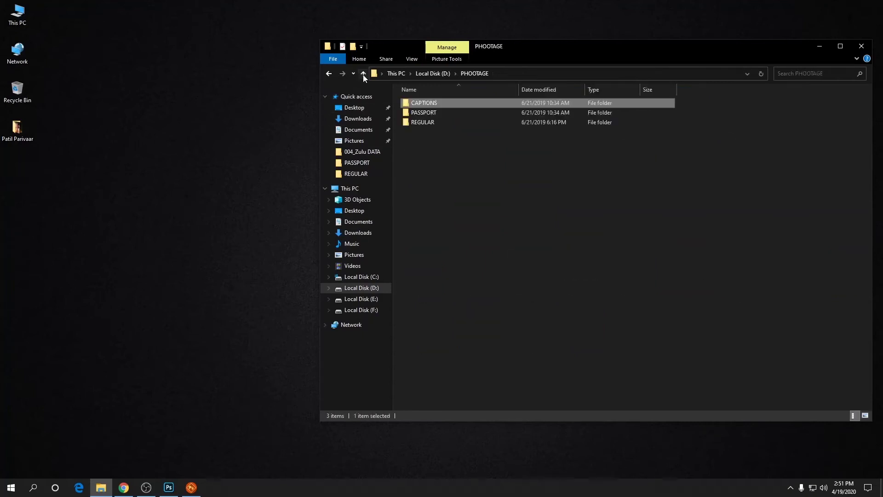
{"action": "double_click", "coordinate": [421, 123]}
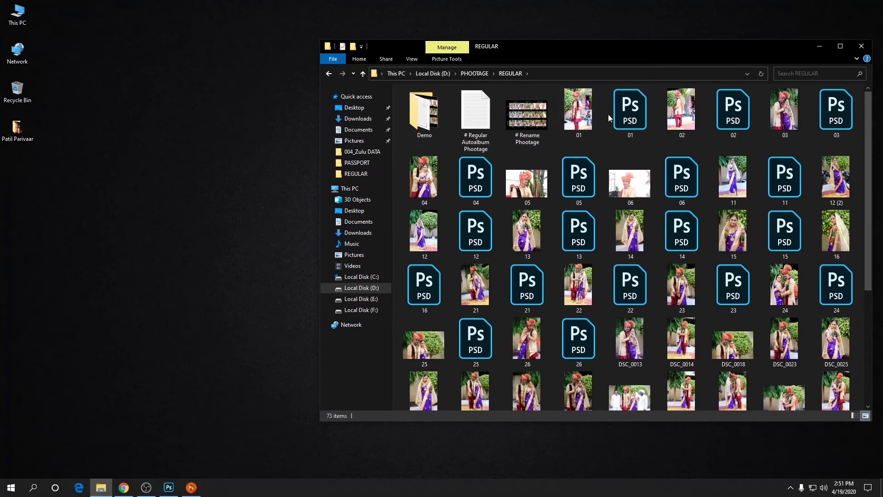
{"action": "double_click", "coordinate": [527, 115]}
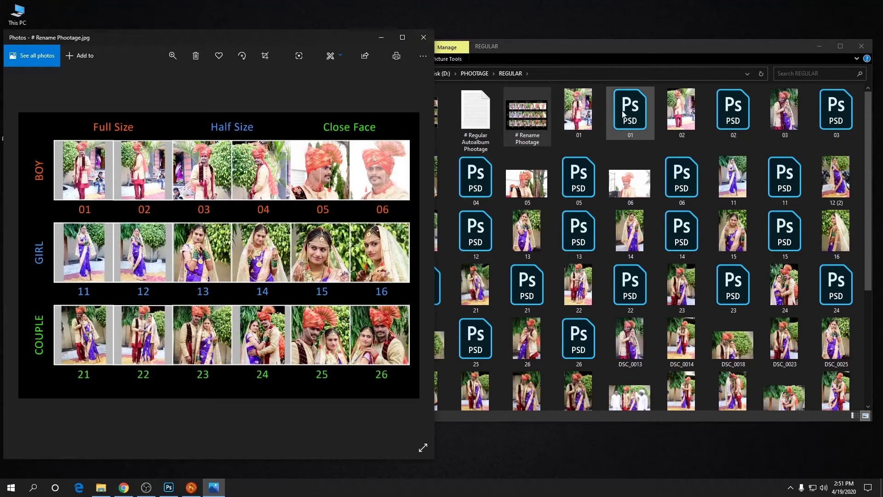
{"action": "left_click", "coordinate": [423, 41]}
{"action": "left_click", "coordinate": [11, 487]}
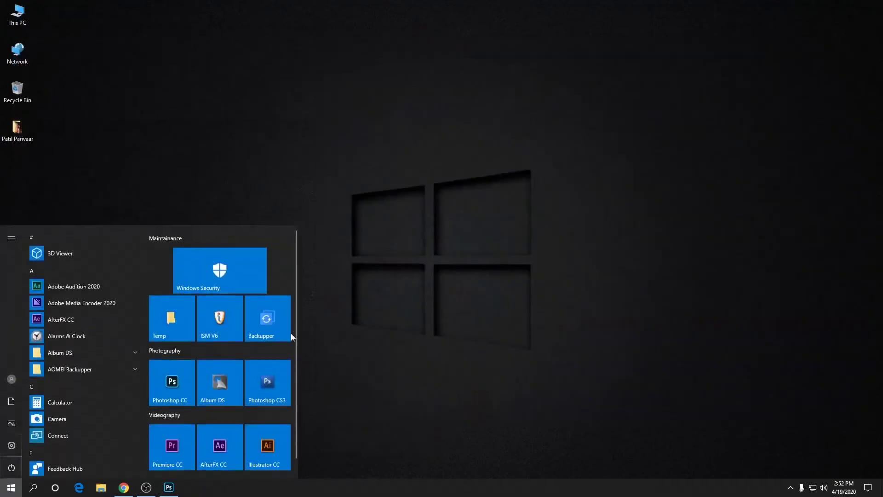
Launch Album DS, centre it over Photoshop and reveal the template folders
{"action": "left_click", "coordinate": [219, 382]}
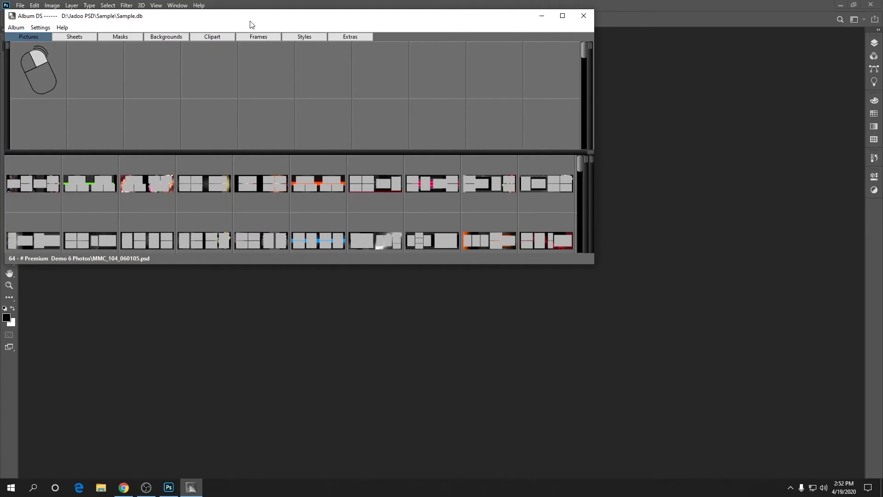
{"action": "left_click_drag", "start_coordinate": [249, 23], "coordinate": [400, 75]}
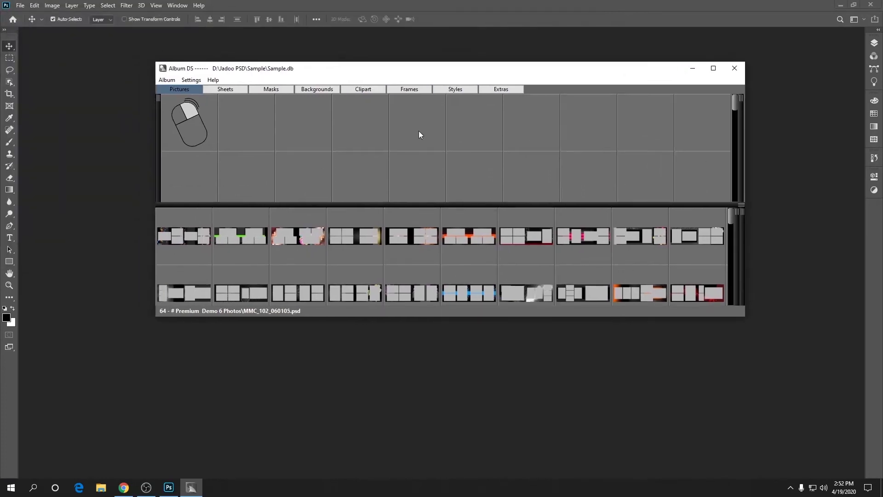
{"action": "double_click", "coordinate": [742, 254]}
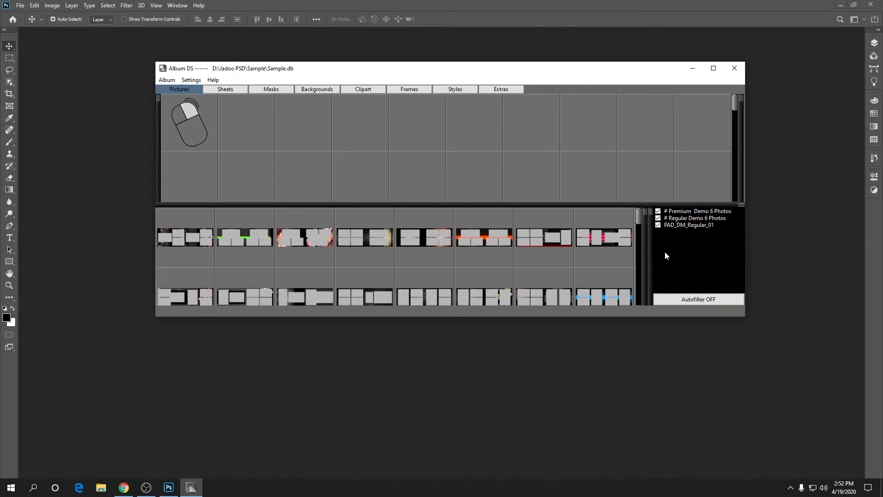
Exclude the PAD_DM_Regular_01 templates and turn autofilter on
{"action": "left_click", "coordinate": [659, 225]}
{"action": "left_click", "coordinate": [689, 301]}
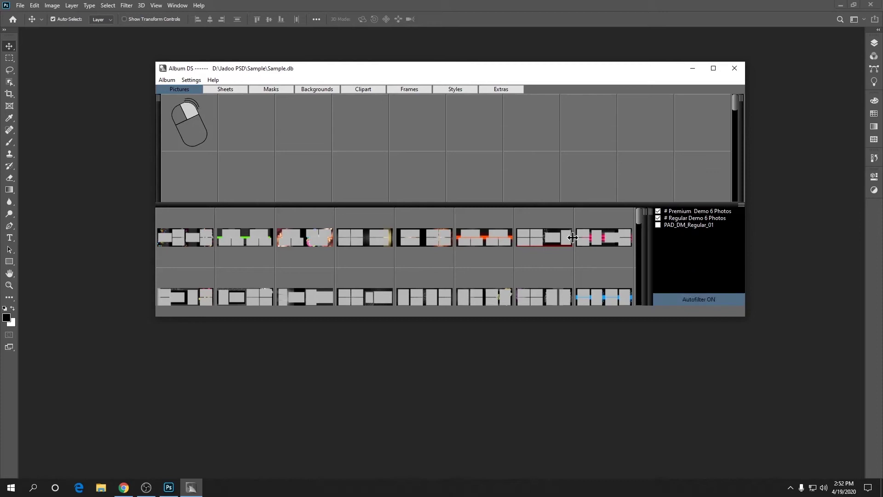
{"action": "left_click", "coordinate": [199, 103]}
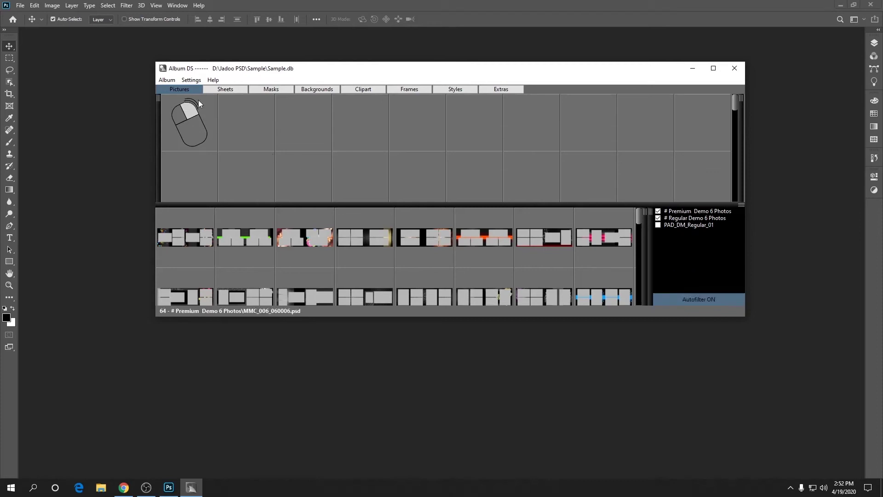
{"action": "right_click", "coordinate": [235, 112]}
Add photos DSC_8928 through DSC_9056 from Desktop > Patil Parivaar to the pictures grid
{"action": "left_click", "coordinate": [258, 118]}
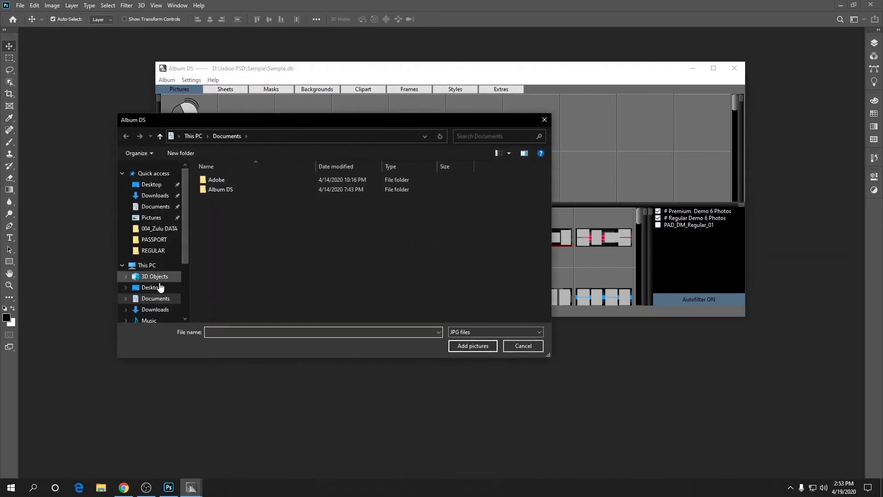
{"action": "left_click", "coordinate": [152, 287]}
{"action": "double_click", "coordinate": [218, 181]}
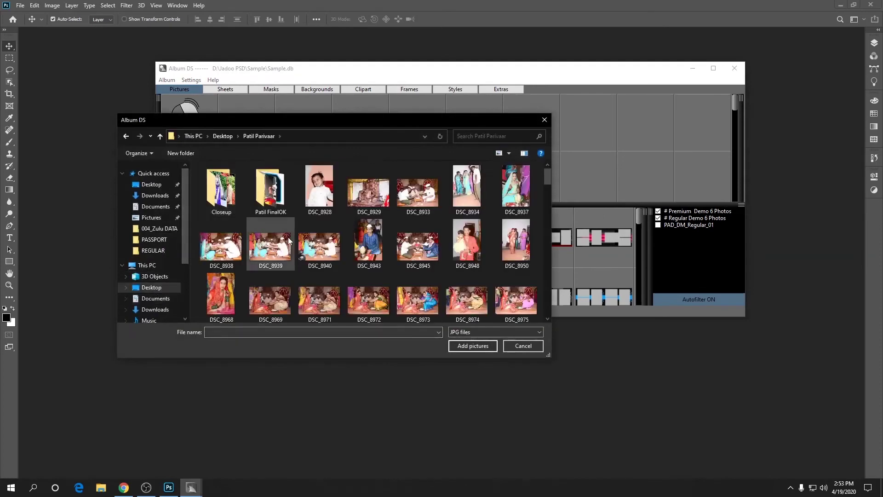
{"action": "left_click", "coordinate": [320, 189]}
{"action": "scroll", "coordinate": [436, 259], "scroll_direction": "down", "scroll_amount": 5}
{"action": "scroll", "coordinate": [437, 259], "scroll_direction": "up", "scroll_amount": 5}
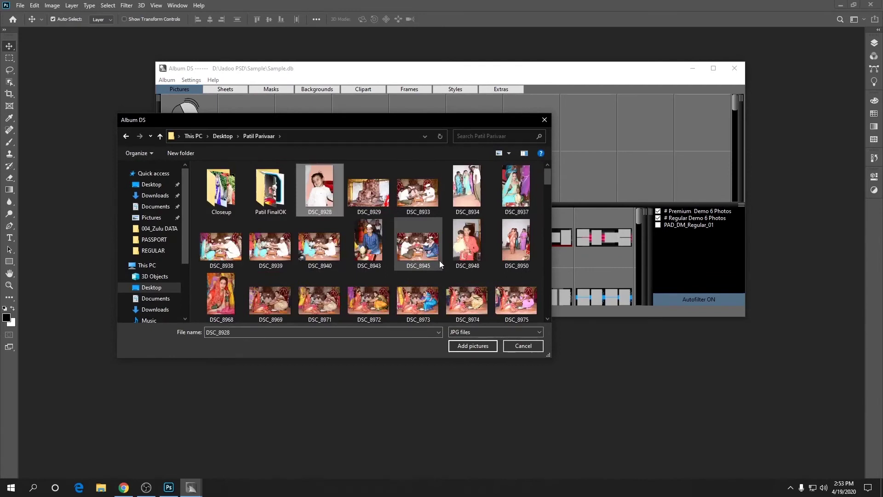
{"action": "scroll", "coordinate": [440, 261], "scroll_direction": "down", "scroll_amount": 10}
{"action": "left_click", "coordinate": [516, 298], "text": "shift"}
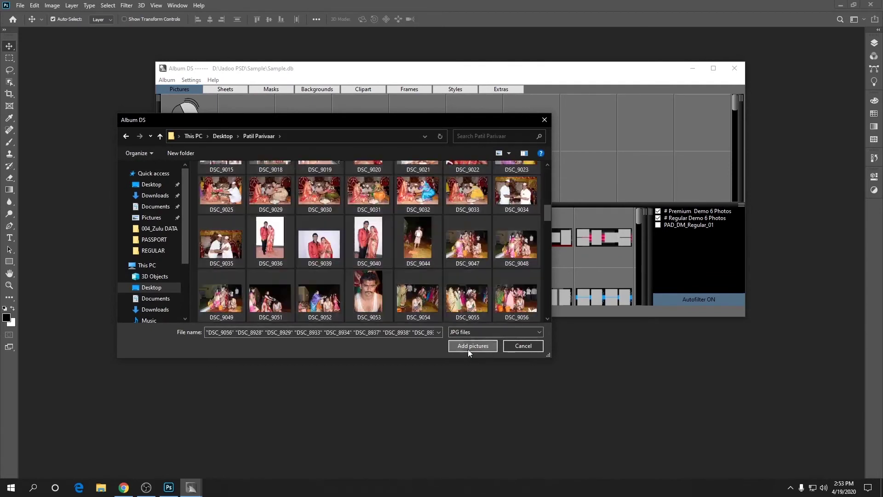
{"action": "left_click", "coordinate": [468, 348]}
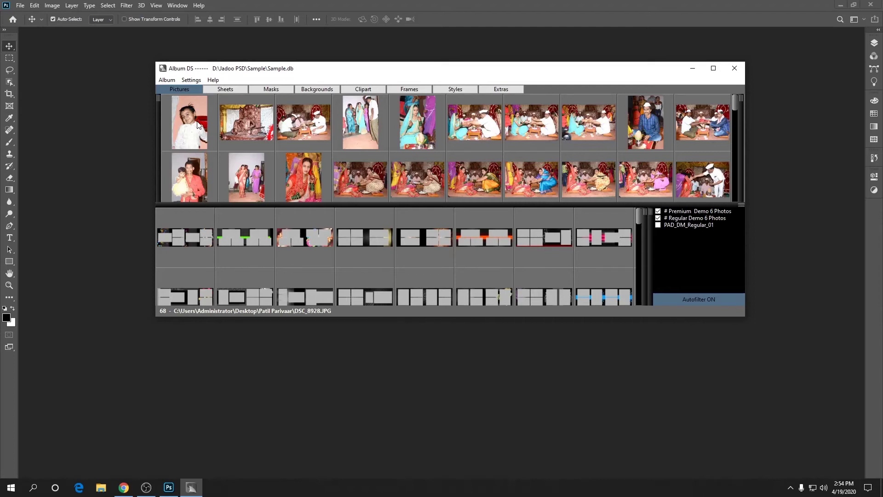
Assign the sixth sheet layout to the first photo group and the first layout to the next
{"action": "left_click_drag", "start_coordinate": [198, 125], "coordinate": [479, 130]}
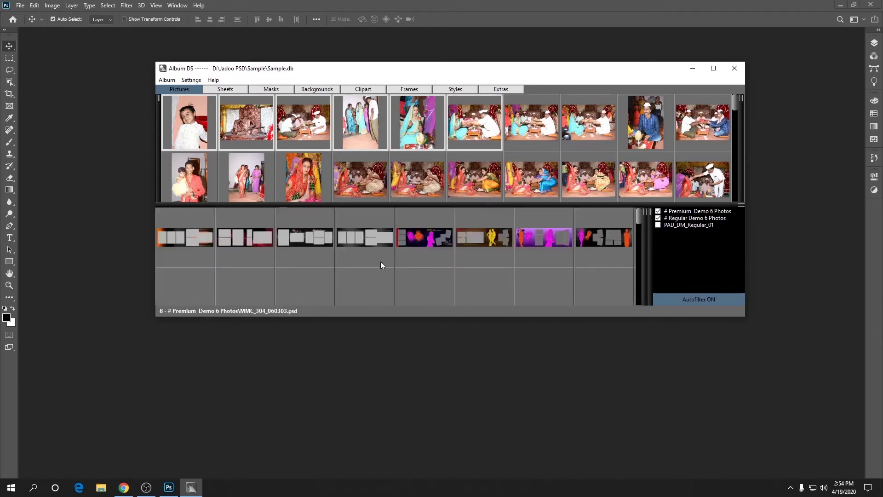
{"action": "left_click_drag", "start_coordinate": [491, 239], "coordinate": [352, 119]}
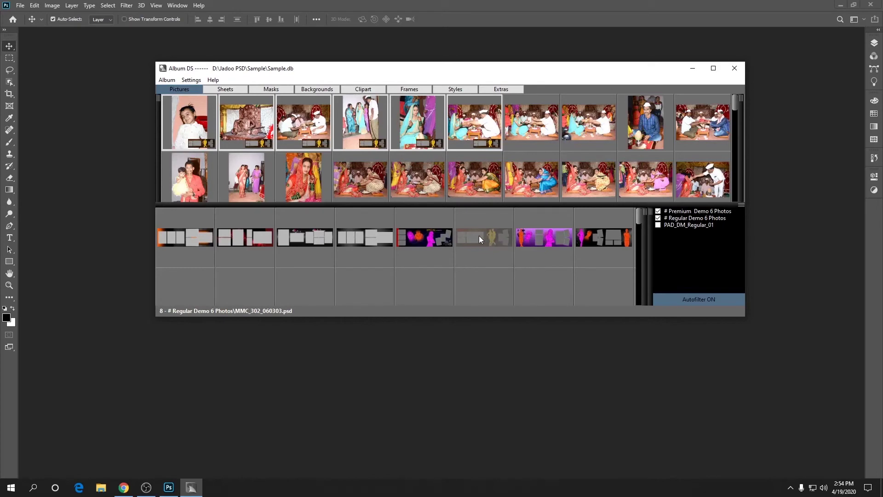
{"action": "left_click", "coordinate": [537, 122]}
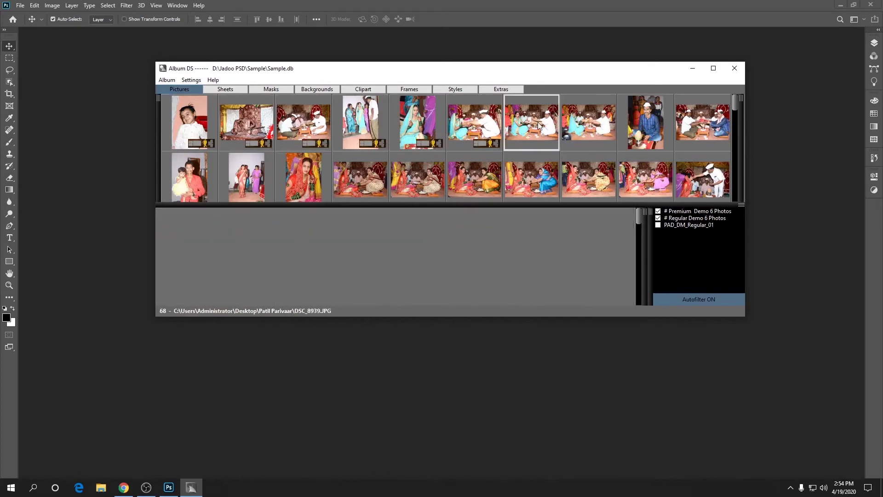
{"action": "left_click", "coordinate": [240, 199], "text": "shift"}
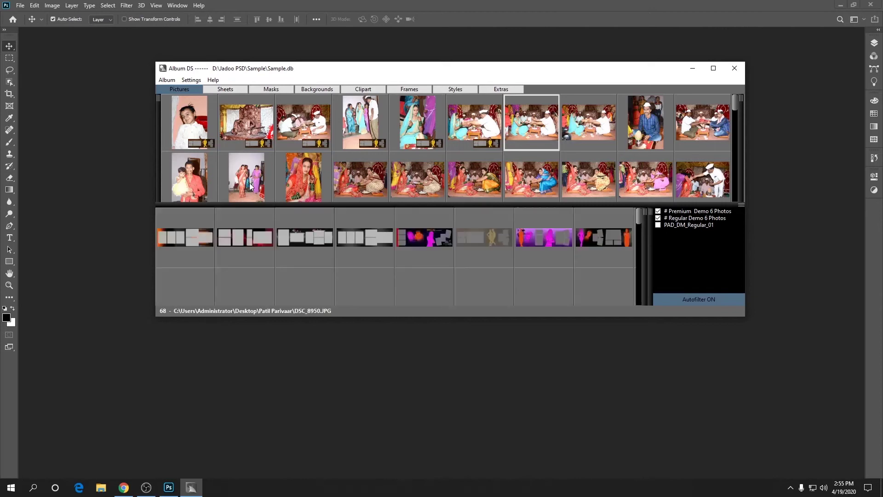
{"action": "left_click", "coordinate": [197, 239]}
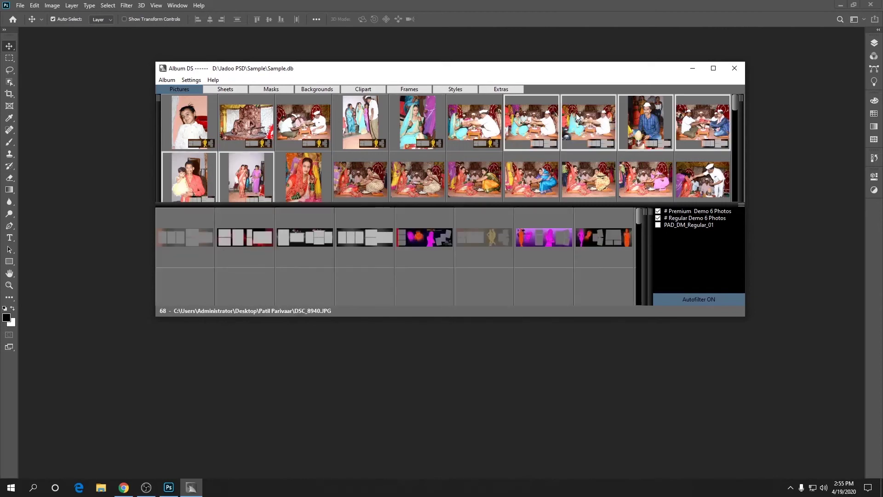
Group the next six photos and assign them the third sheet layout
{"action": "left_click", "coordinate": [306, 182]}
{"action": "scroll", "coordinate": [404, 173], "scroll_direction": "down", "scroll_amount": 1}
{"action": "left_click", "coordinate": [382, 127], "text": "ctrl"}
{"action": "left_click", "coordinate": [416, 141], "text": "ctrl"}
{"action": "left_click", "coordinate": [476, 139], "text": "ctrl"}
{"action": "left_click", "coordinate": [489, 189], "text": "ctrl"}
{"action": "left_click", "coordinate": [517, 195], "text": "ctrl"}
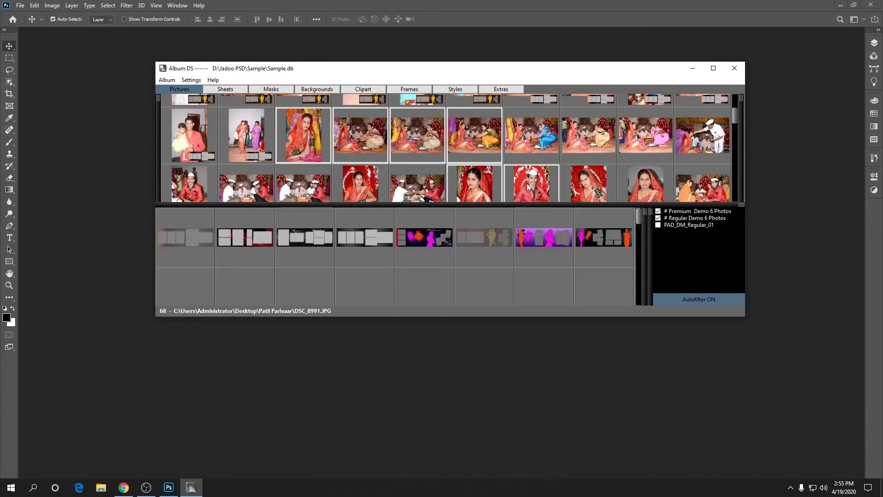
{"action": "left_click", "coordinate": [306, 238]}
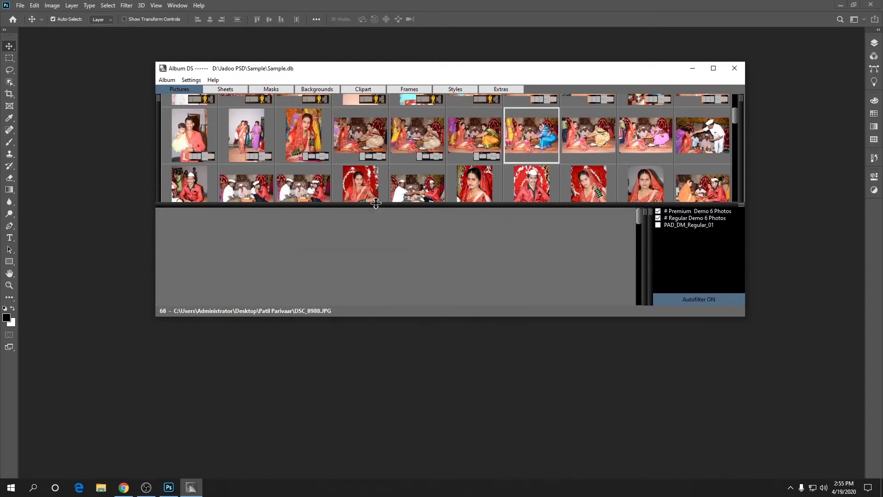
Select a trimmed range of photos and assign them a sheet layout
{"action": "left_click", "coordinate": [417, 185], "text": "shift"}
{"action": "left_click", "coordinate": [410, 184], "text": "ctrl"}
{"action": "left_click", "coordinate": [360, 184], "text": "ctrl"}
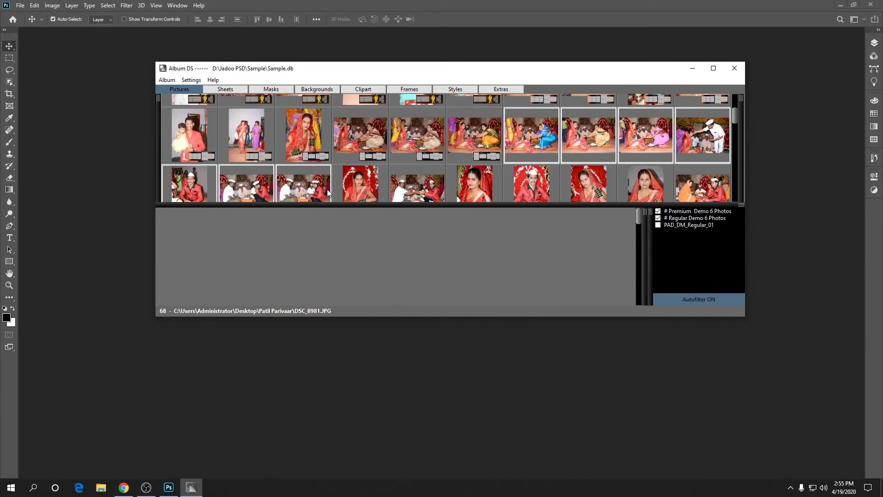
{"action": "left_click", "coordinate": [312, 182], "text": "ctrl"}
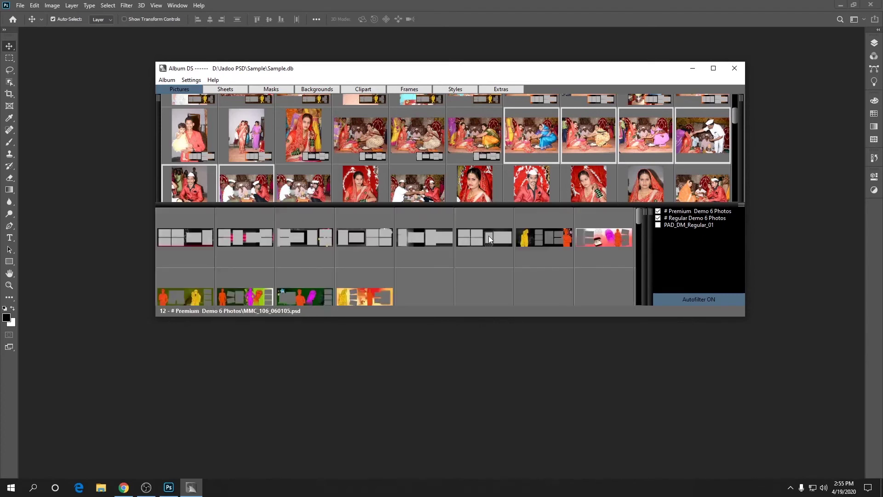
{"action": "left_click", "coordinate": [368, 243]}
{"action": "left_click", "coordinate": [419, 158]}
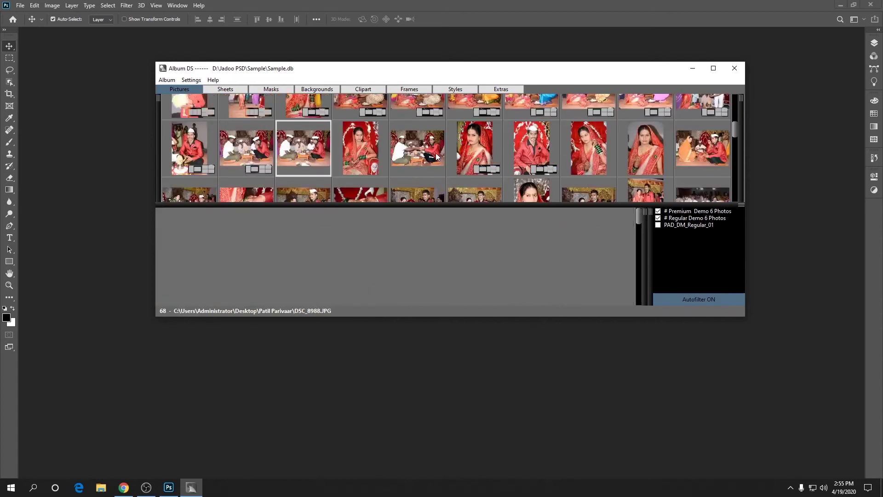
Group four more photos for the next sheet and review the grid
{"action": "left_click", "coordinate": [417, 152], "text": "shift"}
{"action": "left_click", "coordinate": [585, 155], "text": "ctrl"}
{"action": "left_click", "coordinate": [654, 150], "text": "ctrl"}
{"action": "left_click", "coordinate": [708, 155], "text": "ctrl"}
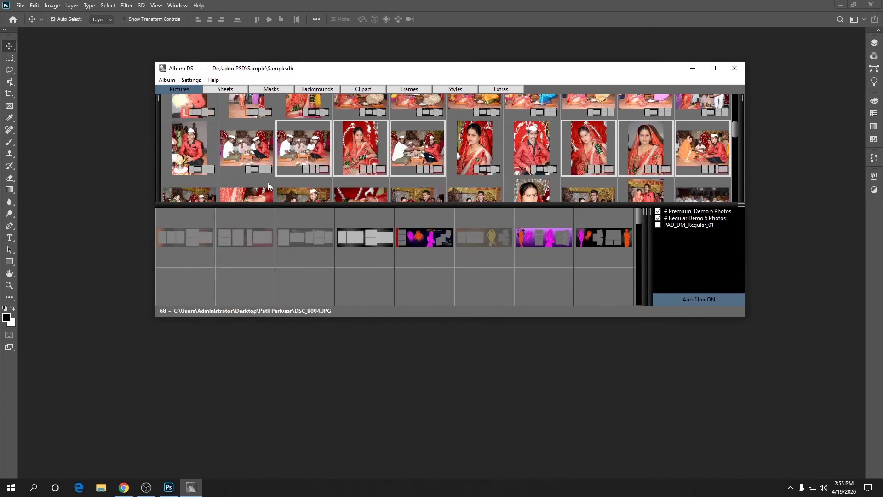
{"action": "scroll", "coordinate": [268, 182], "scroll_direction": "down", "scroll_amount": 3}
{"action": "scroll", "coordinate": [572, 170], "scroll_direction": "down", "scroll_amount": 3}
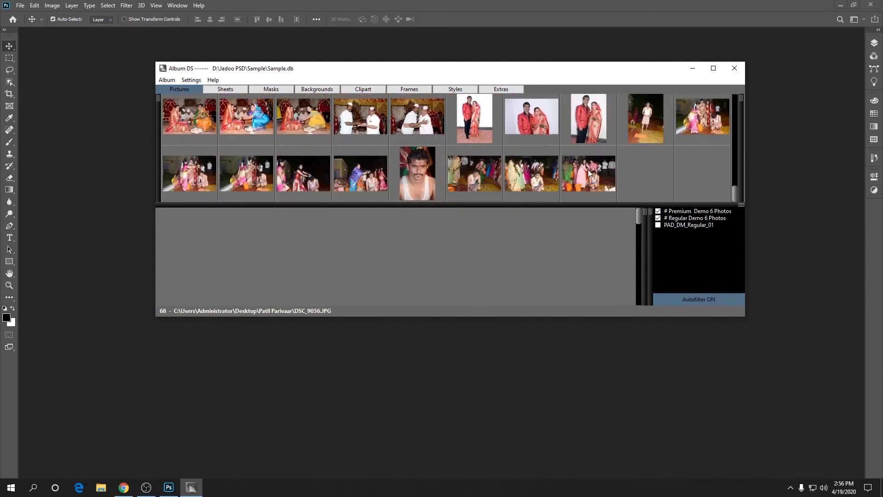
{"action": "scroll", "coordinate": [502, 154], "scroll_direction": "up", "scroll_amount": 2}
{"action": "scroll", "coordinate": [492, 155], "scroll_direction": "up", "scroll_amount": 2}
{"action": "scroll", "coordinate": [460, 147], "scroll_direction": "up", "scroll_amount": 2}
{"action": "scroll", "coordinate": [431, 142], "scroll_direction": "up", "scroll_amount": 2}
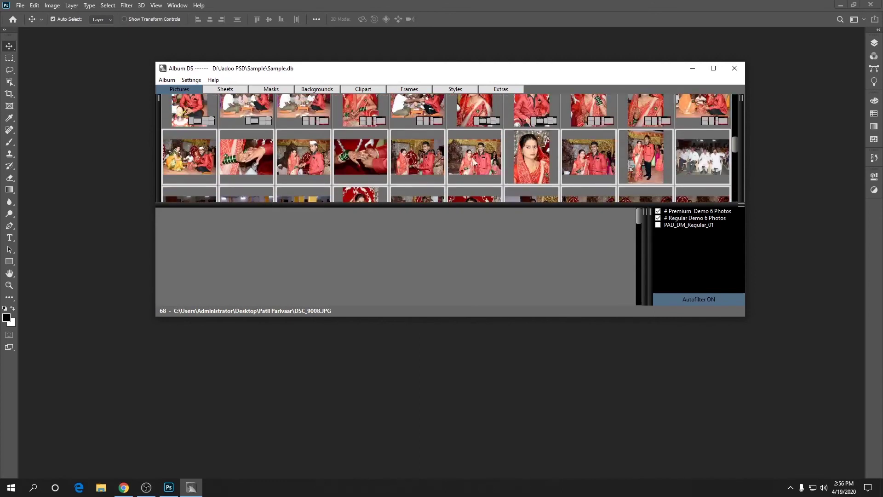
Remove the unassigned pictures, cutting the list from 68 to 30 photos
{"action": "right_click", "coordinate": [424, 155]}
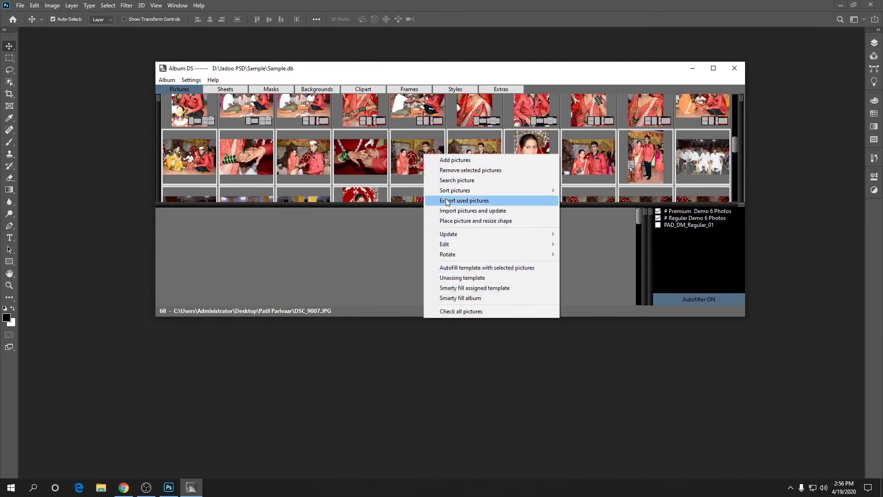
{"action": "left_click", "coordinate": [446, 172]}
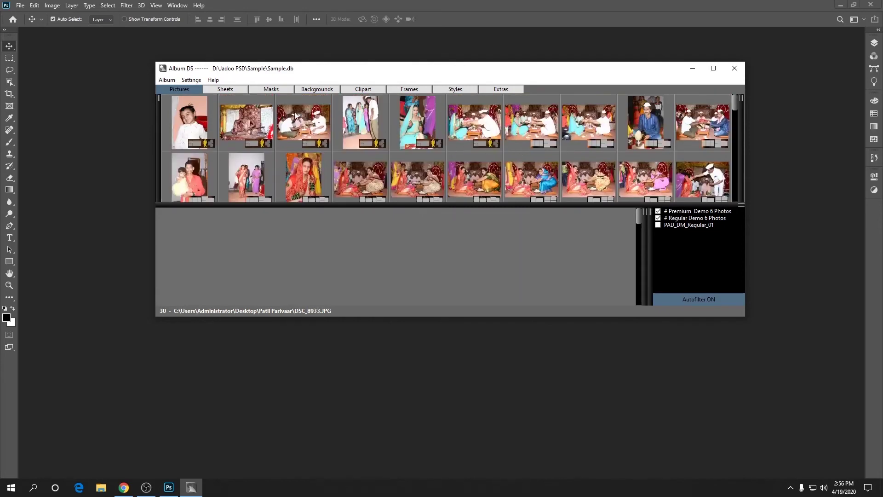
{"action": "scroll", "coordinate": [549, 176], "scroll_direction": "down", "scroll_amount": 1}
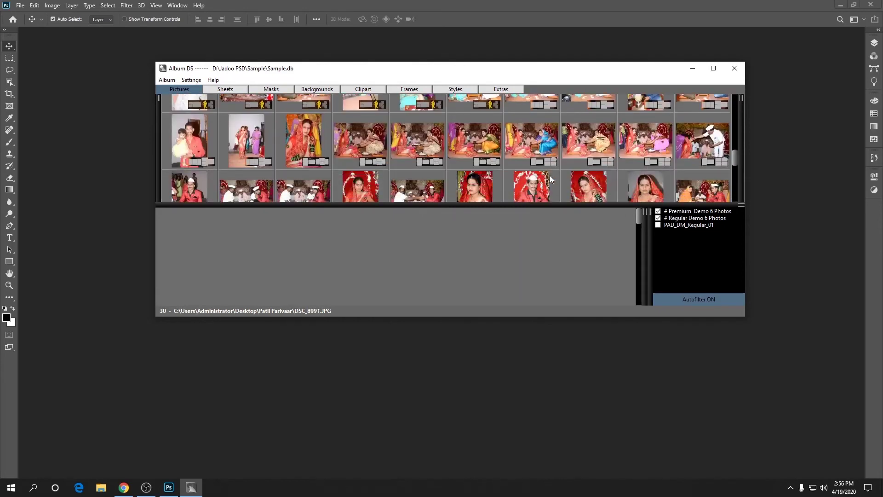
{"action": "scroll", "coordinate": [550, 176], "scroll_direction": "down", "scroll_amount": 1}
{"action": "right_click", "coordinate": [406, 121]}
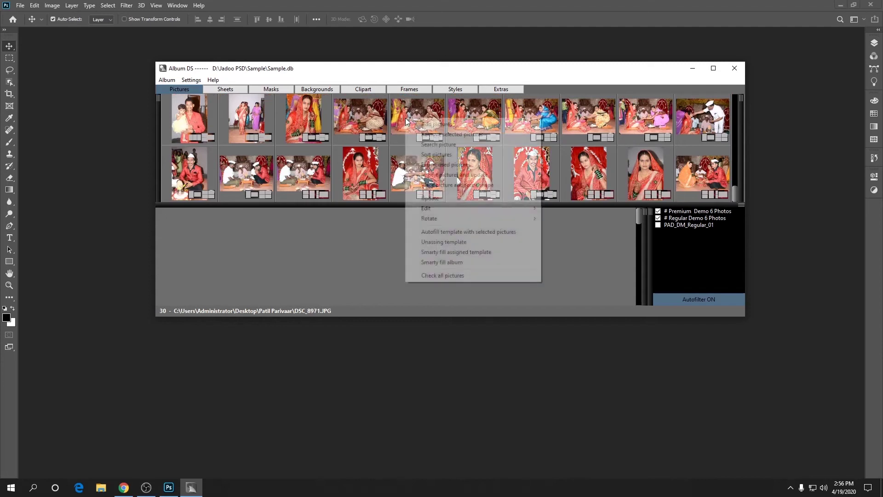
Auto-fill the album sheets, outputting to a new Desktop folder named FinalOK
{"action": "left_click", "coordinate": [443, 262]}
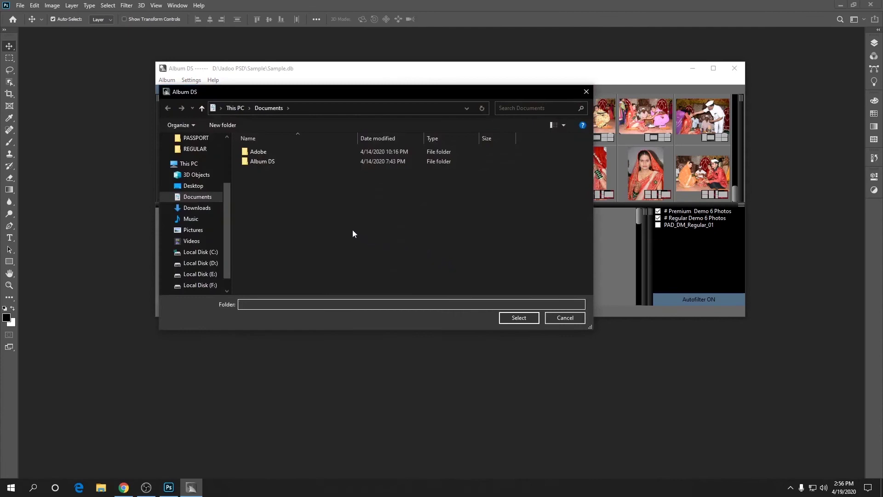
{"action": "left_click", "coordinate": [194, 185]}
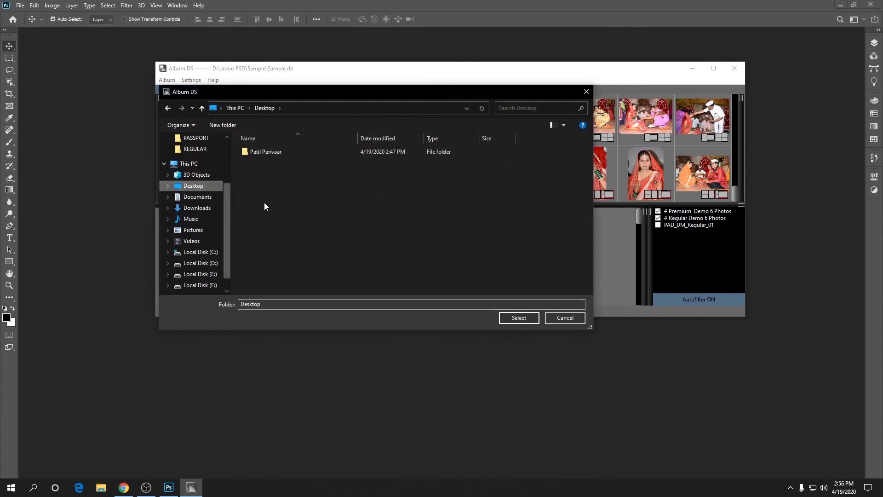
{"action": "left_click", "coordinate": [227, 127]}
{"action": "type", "text": "FinalOK"}
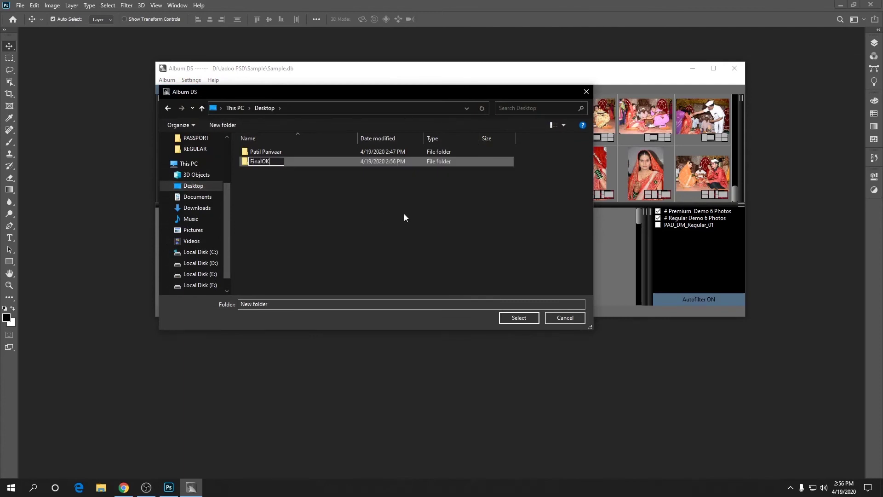
{"action": "key", "text": "Return"}
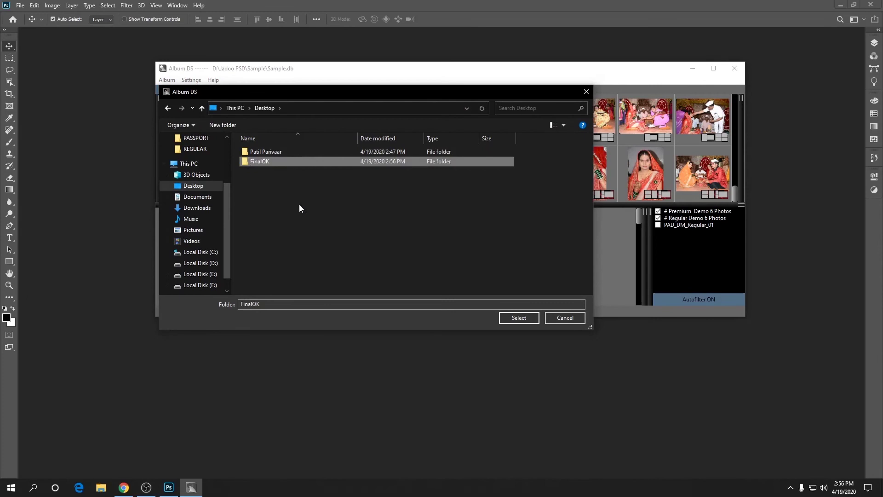
{"action": "left_click", "coordinate": [518, 317]}
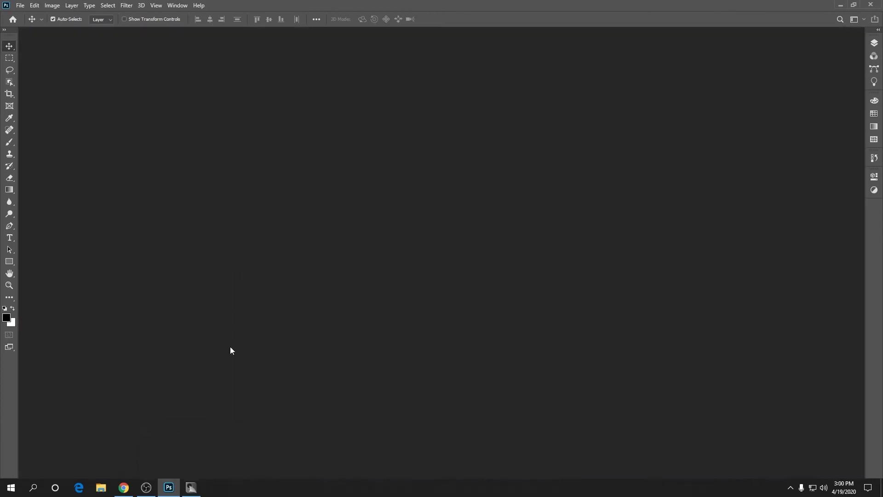
Restore Album DS, include only PAD_DM_Regular_01 templates and switch autofilter off
{"action": "left_click", "coordinate": [191, 489]}
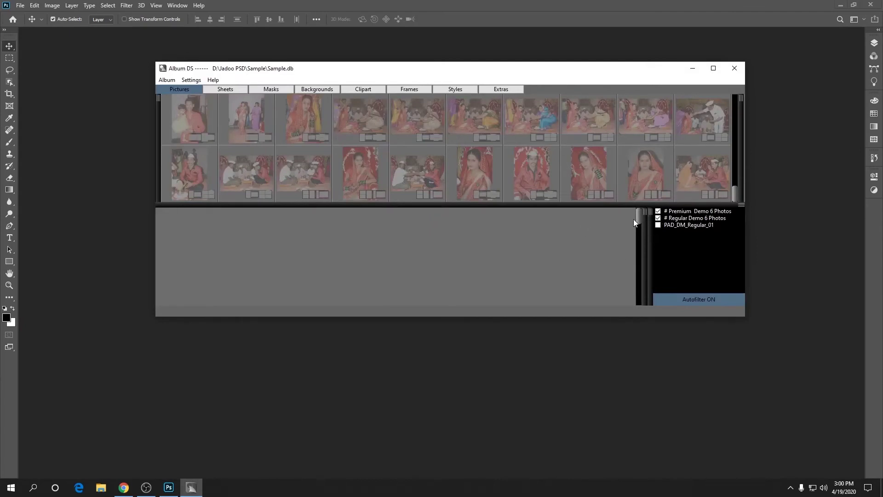
{"action": "left_click", "coordinate": [658, 225]}
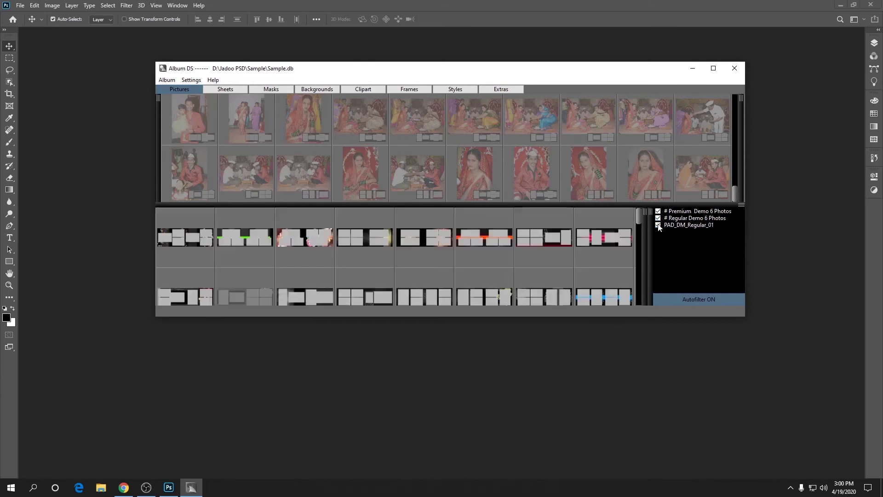
{"action": "left_click", "coordinate": [658, 218]}
{"action": "left_click", "coordinate": [658, 211]}
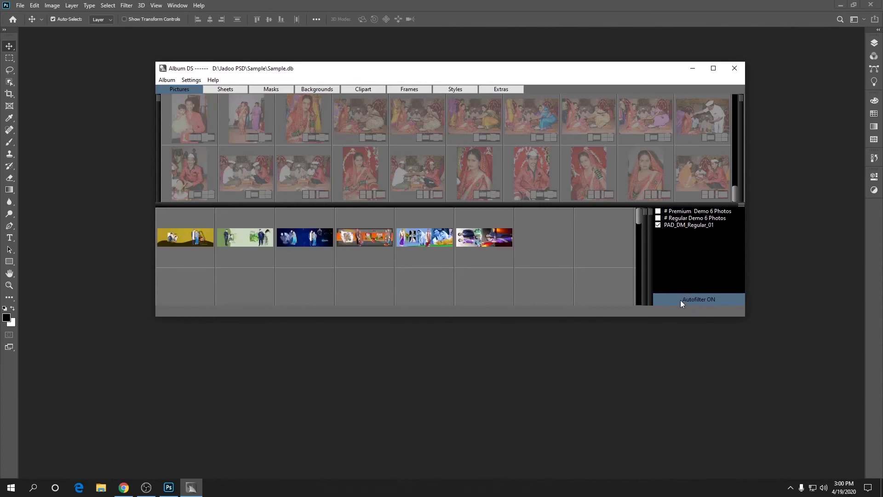
{"action": "left_click", "coordinate": [698, 300]}
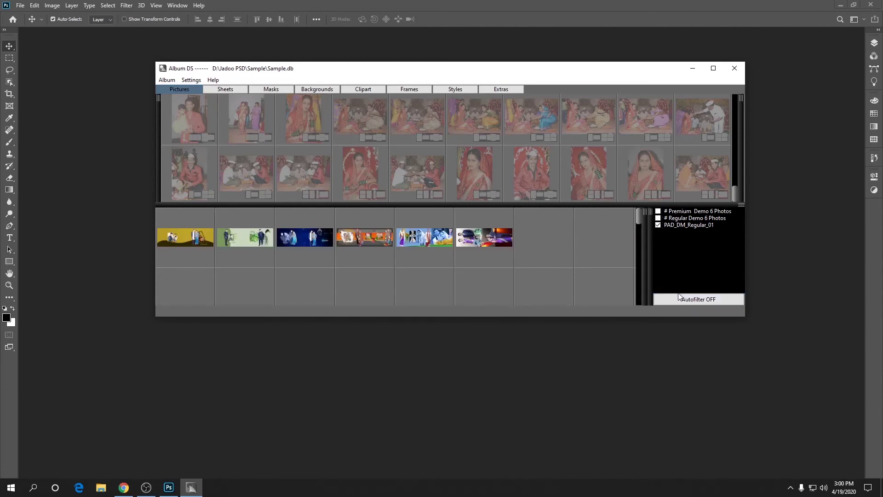
Open the filled PAD_003 sheet and nudge the bride photo within its frame
{"action": "double_click", "coordinate": [198, 236]}
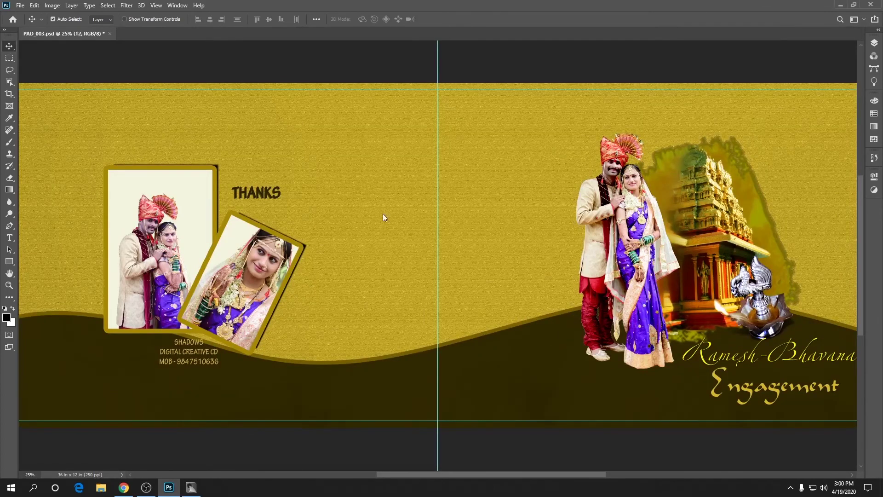
{"action": "right_click", "coordinate": [255, 266]}
{"action": "left_click", "coordinate": [285, 272]}
{"action": "left_click_drag", "start_coordinate": [257, 277], "coordinate": [238, 280]}
Rescale the left couple photo (layer 03) inside its frame
{"action": "right_click", "coordinate": [159, 251]}
{"action": "left_click", "coordinate": [171, 254]}
{"action": "key", "text": "ctrl+t"}
{"action": "left_click_drag", "start_coordinate": [222, 174], "coordinate": [230, 170]}
{"action": "key", "text": "Return"}
Enlarge the right couple photo (layer 21) from its centre
{"action": "left_click", "coordinate": [186, 349]}
{"action": "right_click", "coordinate": [193, 350]}
{"action": "left_click", "coordinate": [196, 350]}
{"action": "scroll", "coordinate": [196, 356], "scroll_direction": "down", "scroll_amount": 2}
{"action": "right_click", "coordinate": [543, 243]}
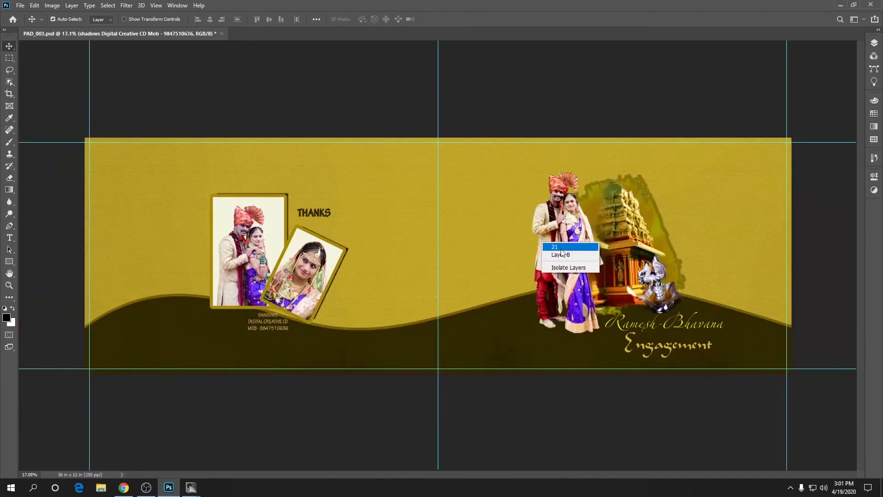
{"action": "left_click", "coordinate": [558, 250]}
{"action": "key", "text": "ctrl+t"}
{"action": "left_click_drag", "start_coordinate": [620, 160], "coordinate": [630, 153]}
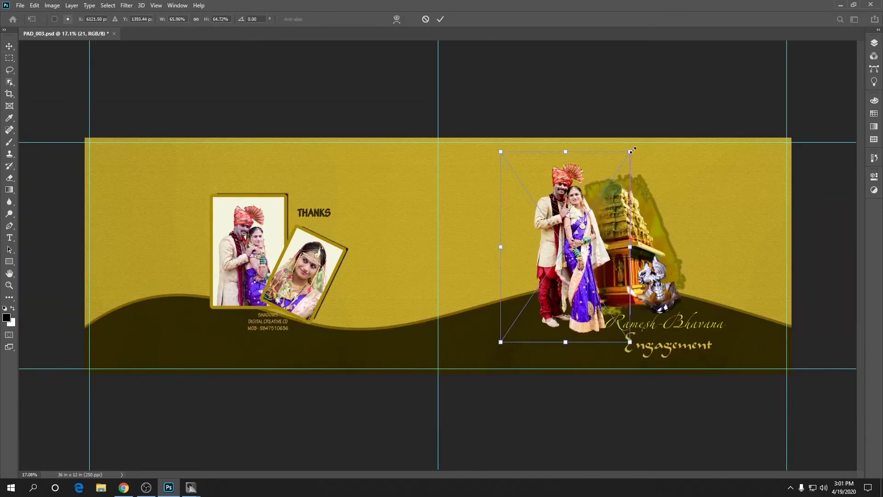
{"action": "key", "text": "Return"}
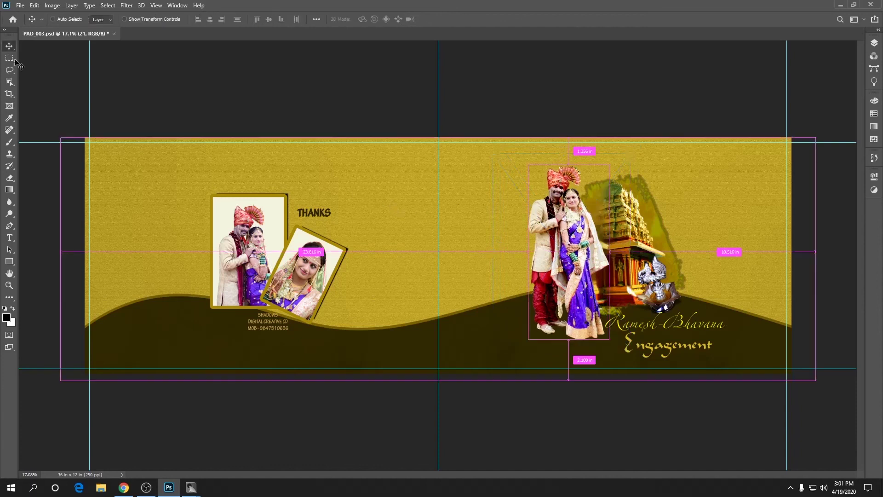
Save PAD_003 into Desktop > FinalOK and return to Album DS
{"action": "left_click", "coordinate": [21, 5]}
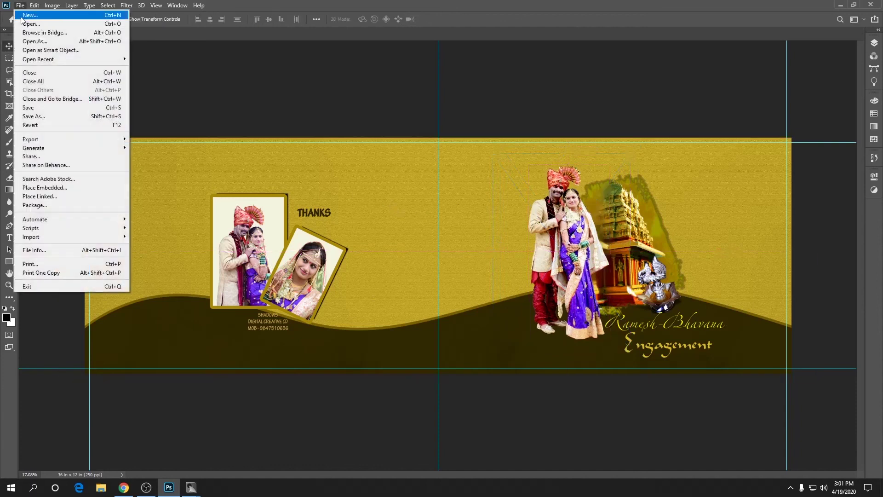
{"action": "left_click", "coordinate": [31, 117]}
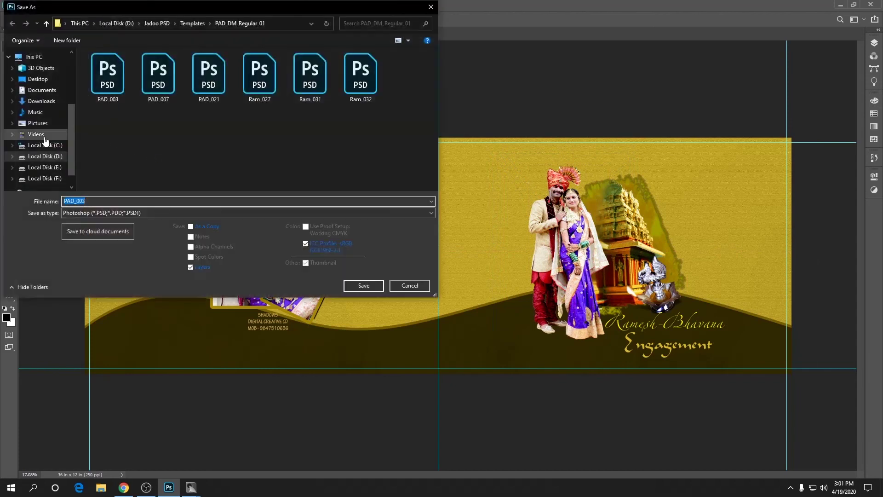
{"action": "left_click", "coordinate": [39, 79]}
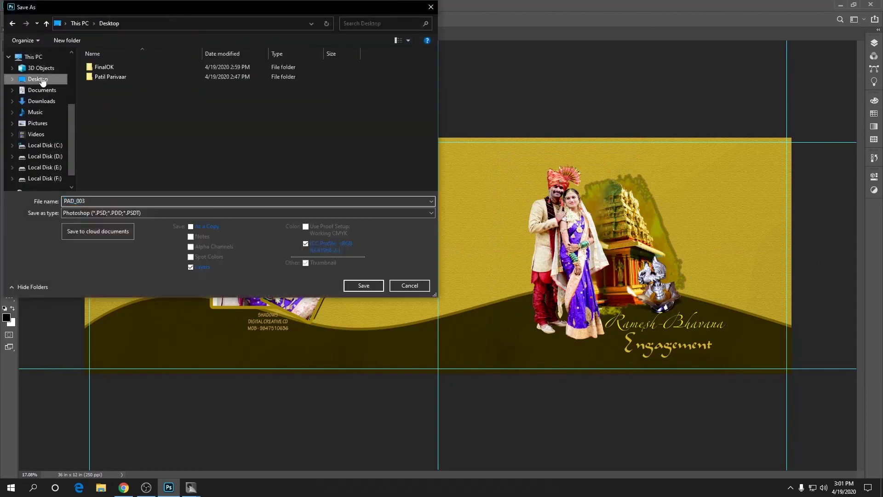
{"action": "double_click", "coordinate": [103, 67]}
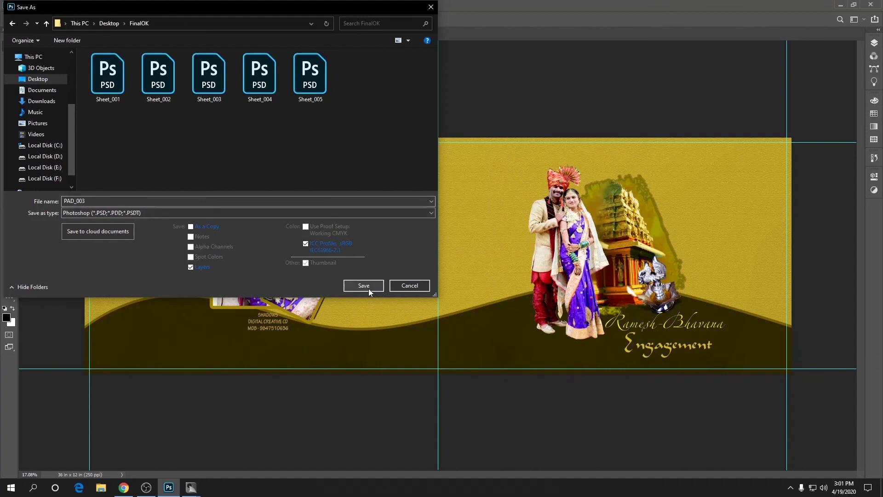
{"action": "left_click", "coordinate": [368, 287]}
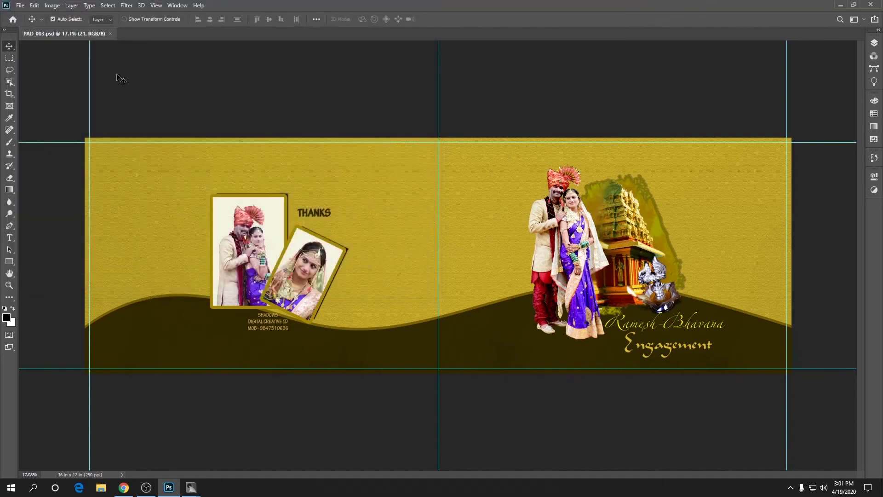
{"action": "left_click", "coordinate": [191, 487]}
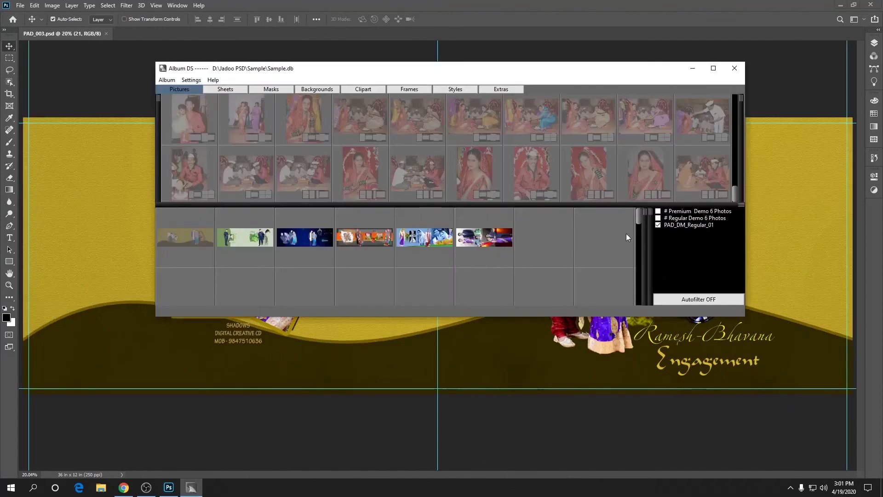
Fill the Ram_027 sheet and enlarge the groom photo (layer 06) in its frame
{"action": "left_click", "coordinate": [364, 234]}
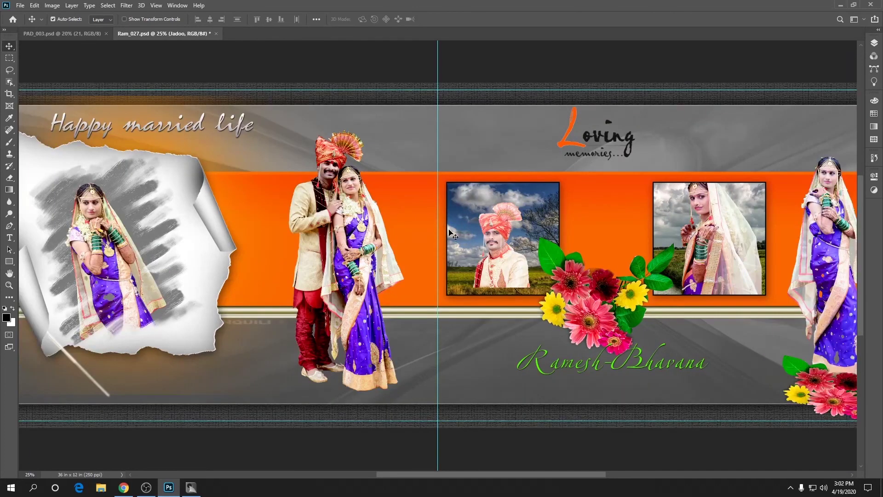
{"action": "right_click", "coordinate": [451, 234]}
{"action": "left_click", "coordinate": [469, 249]}
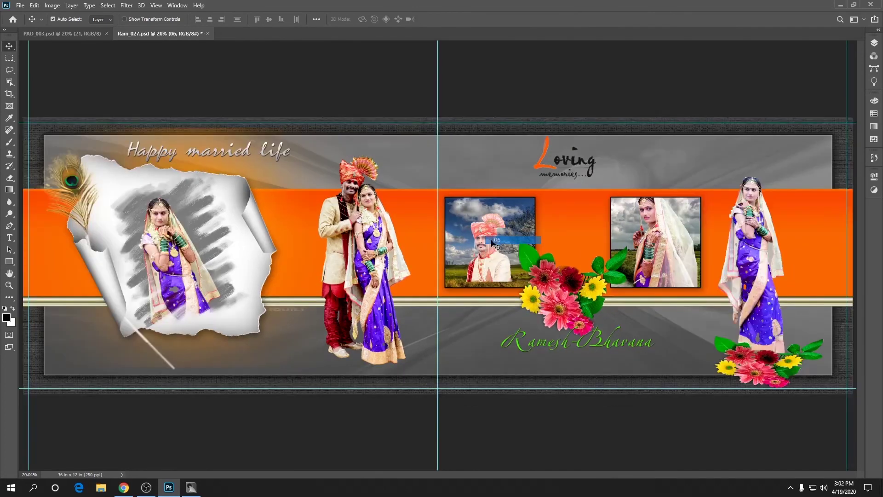
{"action": "key", "text": "ctrl+t"}
{"action": "left_click_drag", "start_coordinate": [575, 187], "coordinate": [569, 192]}
{"action": "key", "text": "Return"}
Transform the bride photo on the scroll and commit it
{"action": "left_click", "coordinate": [189, 239]}
{"action": "key", "text": "ctrl+t"}
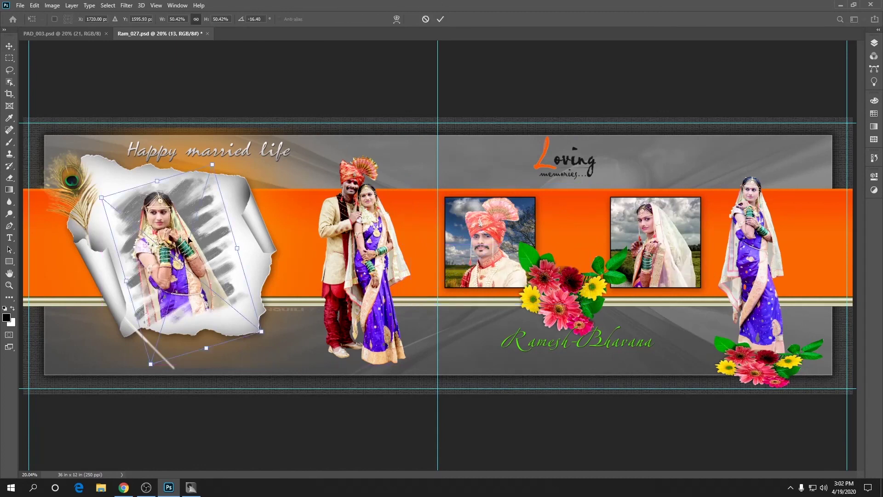
{"action": "left_click", "coordinate": [440, 19]}
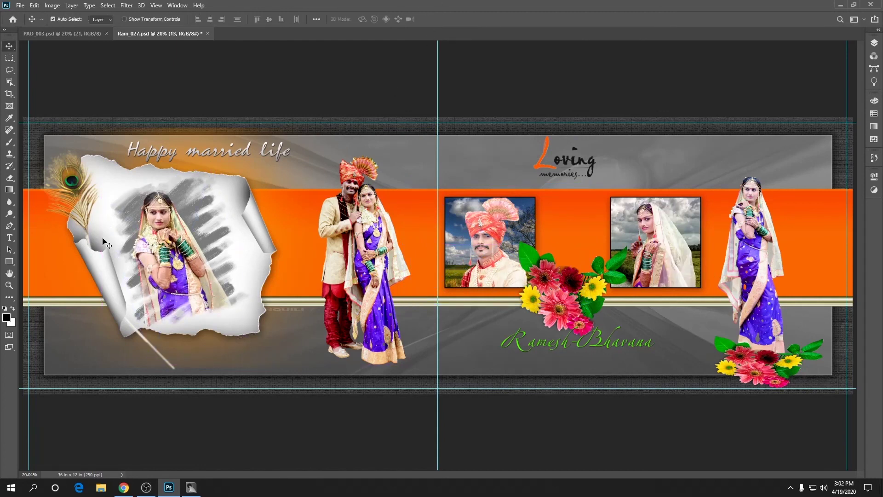
Save Ram_027 as a PSD into Desktop > FinalOK
{"action": "left_click", "coordinate": [20, 5]}
{"action": "left_click", "coordinate": [36, 112]}
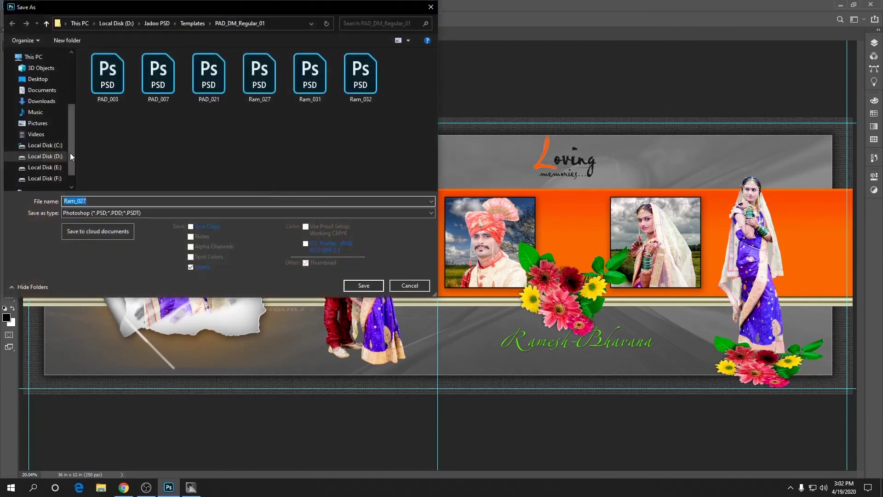
{"action": "left_click", "coordinate": [37, 79]}
{"action": "left_click", "coordinate": [104, 68]}
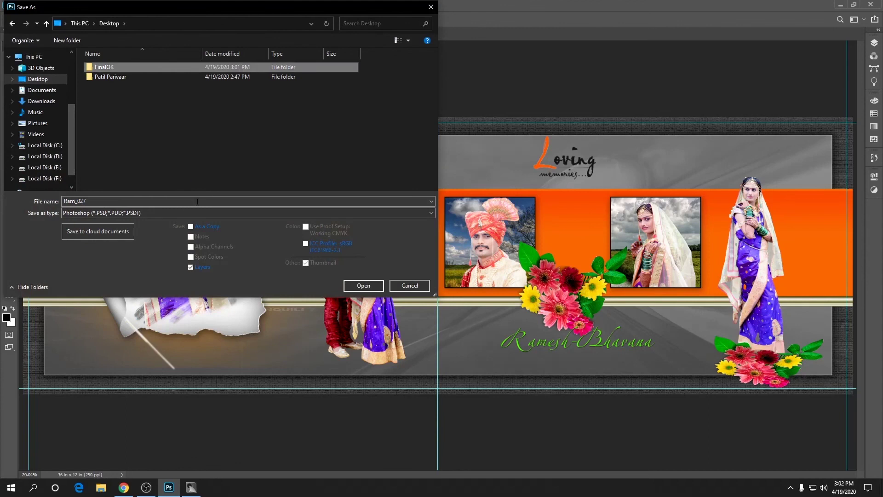
{"action": "left_click", "coordinate": [360, 286]}
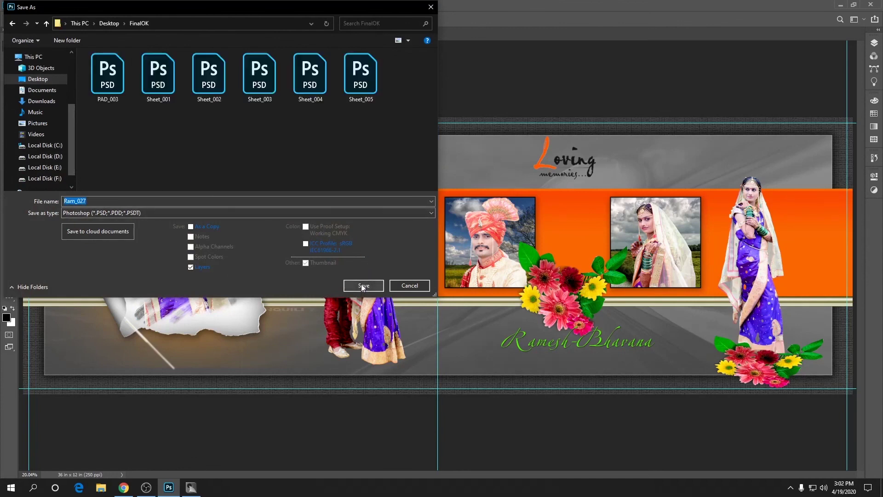
{"action": "left_click", "coordinate": [362, 287]}
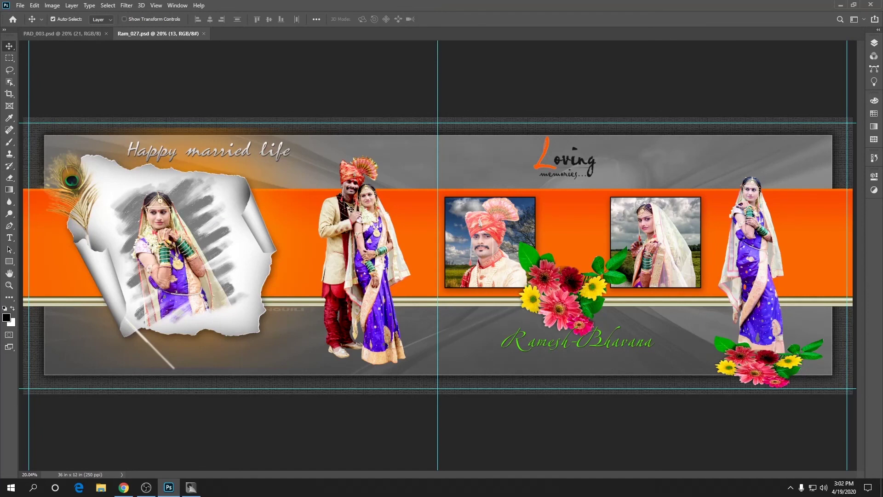